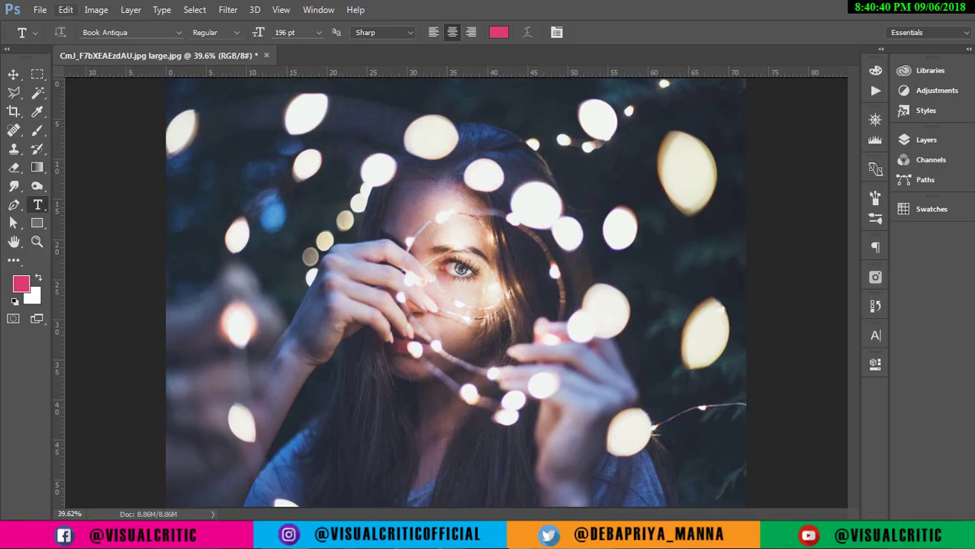
# Check the photo's pixel dimensions in Image Size, leaving them unchanged.
pyautogui.click(96, 9)
pyautogui.click(116, 112)
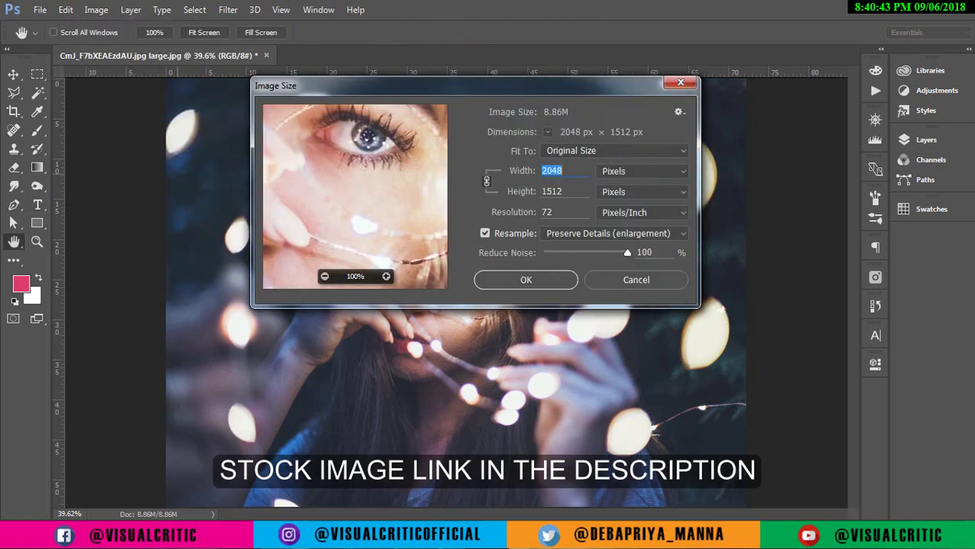
pyautogui.press('Return')
pyautogui.press('t')
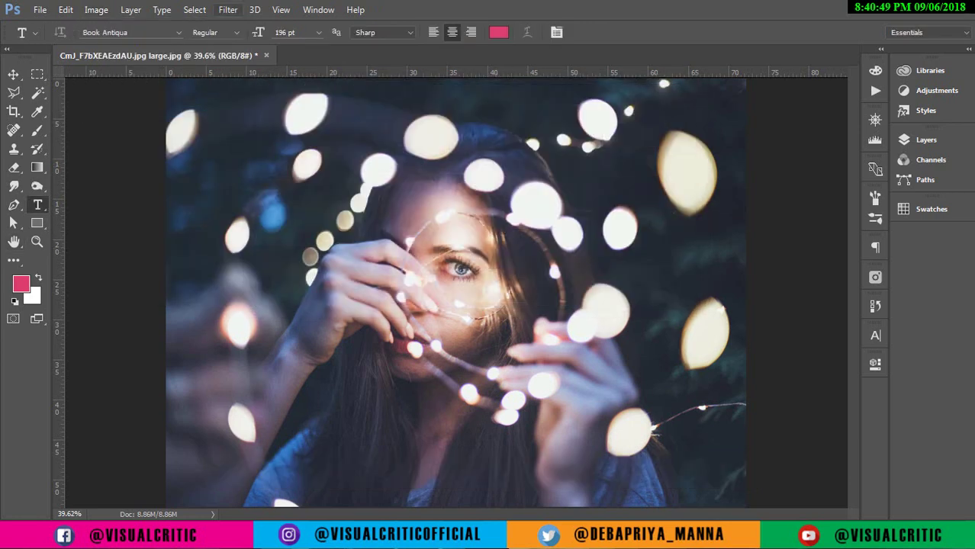
# Apply SkinFiner at 1:1 view with Fine smoothing +55 and Amount 80.
pyautogui.click(228, 9)
pyautogui.moveTo(256, 337)
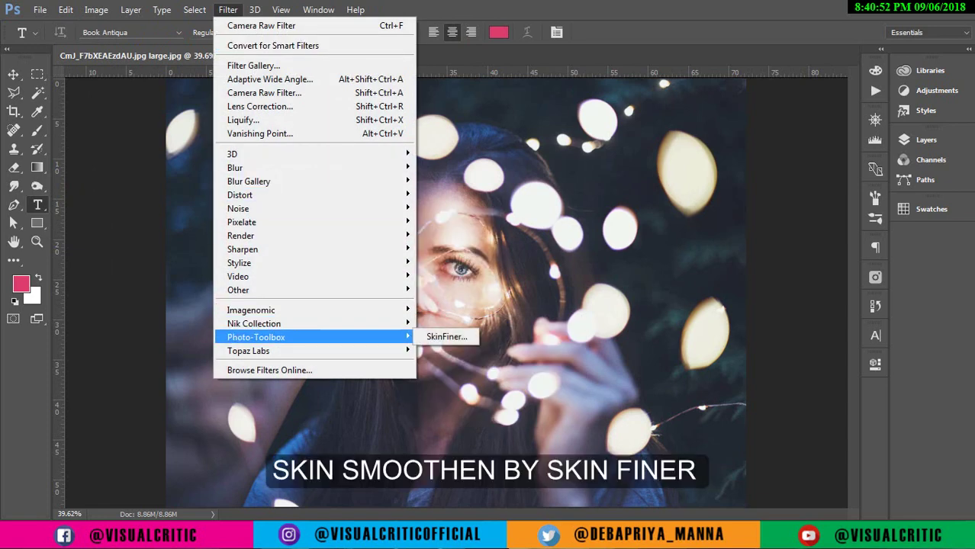
pyautogui.click(442, 336)
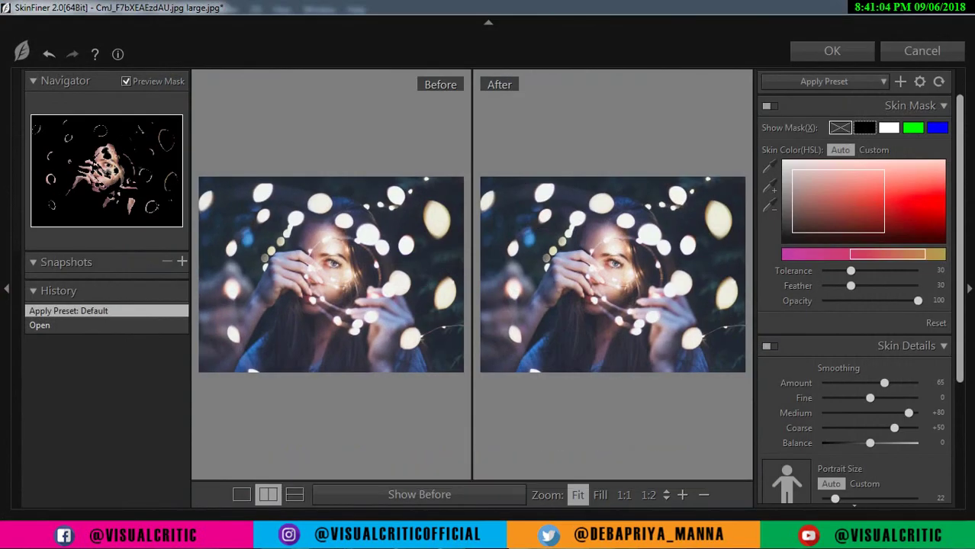
pyautogui.click(623, 495)
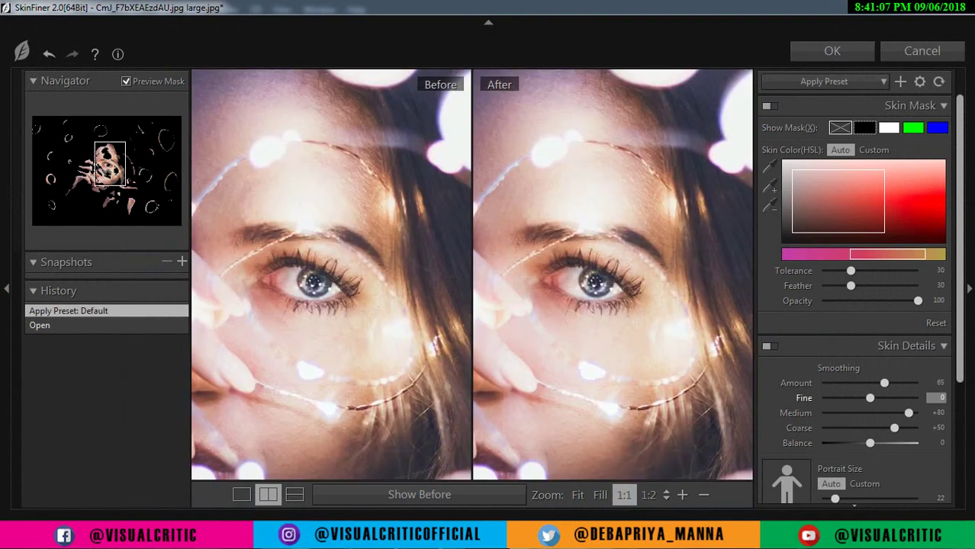
pyautogui.moveTo(869, 397); pyautogui.dragTo(888, 397)
pyautogui.press('Tab')
pyautogui.write('55')
pyautogui.press('Return')
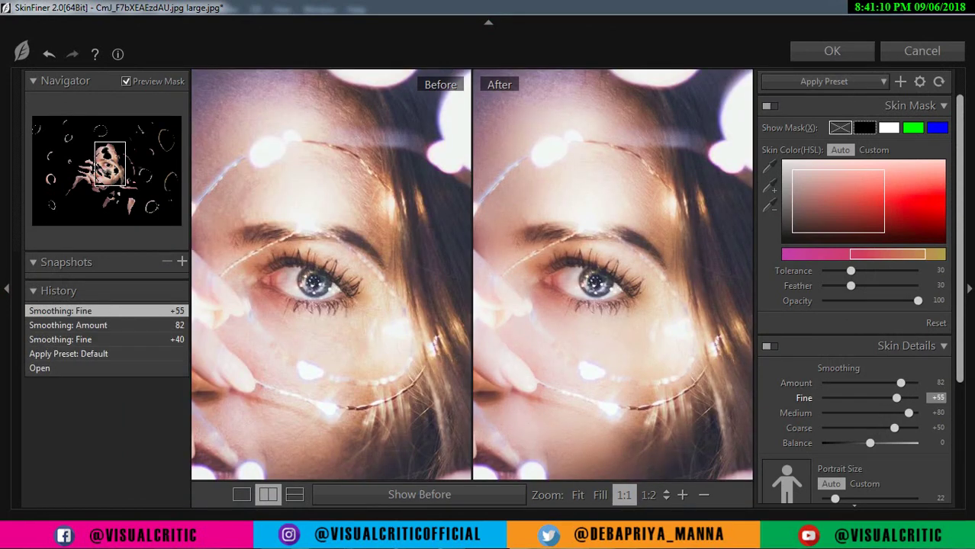
pyautogui.hotkey('shift', 'Tab')
pyautogui.write('80')
pyautogui.press('Return')
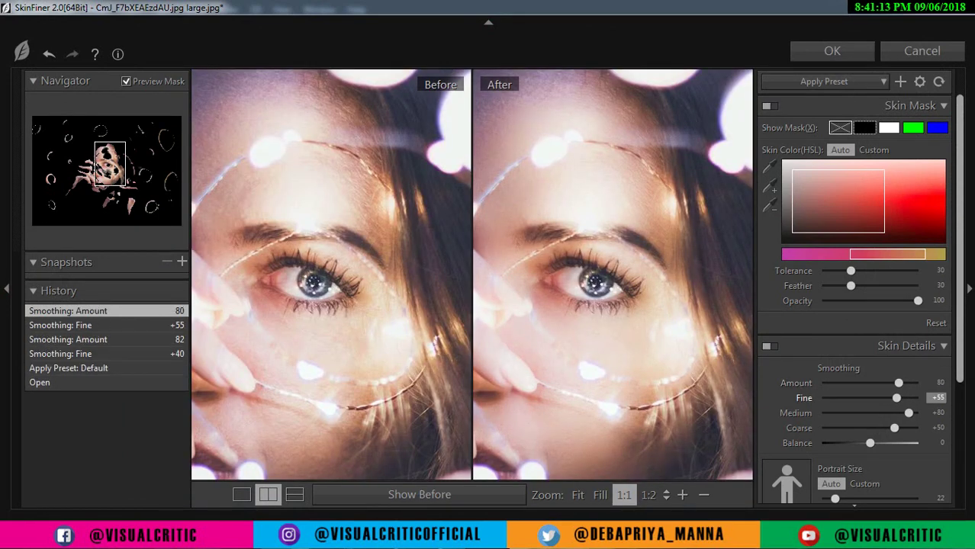
pyautogui.click(832, 51)
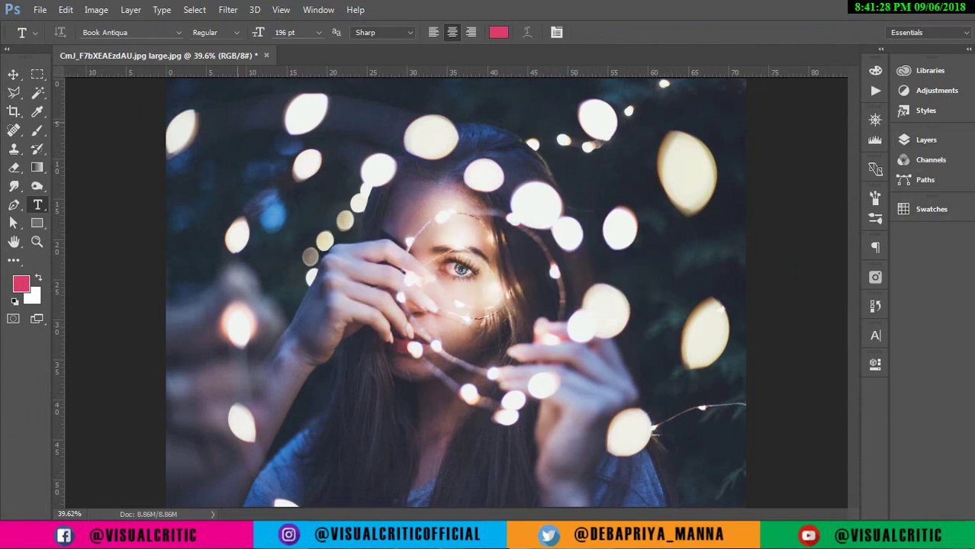
# Convert the Background layer to a smart object (Layer 0) and open the Camera Raw Filter.
pyautogui.click(12, 74)
pyautogui.click(927, 139)
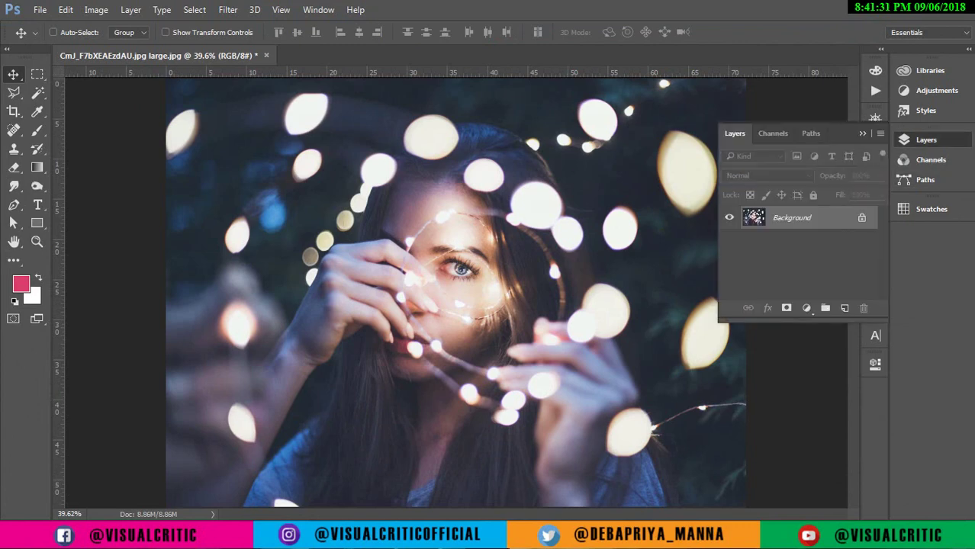
pyautogui.rightClick(813, 218)
pyautogui.click(847, 324)
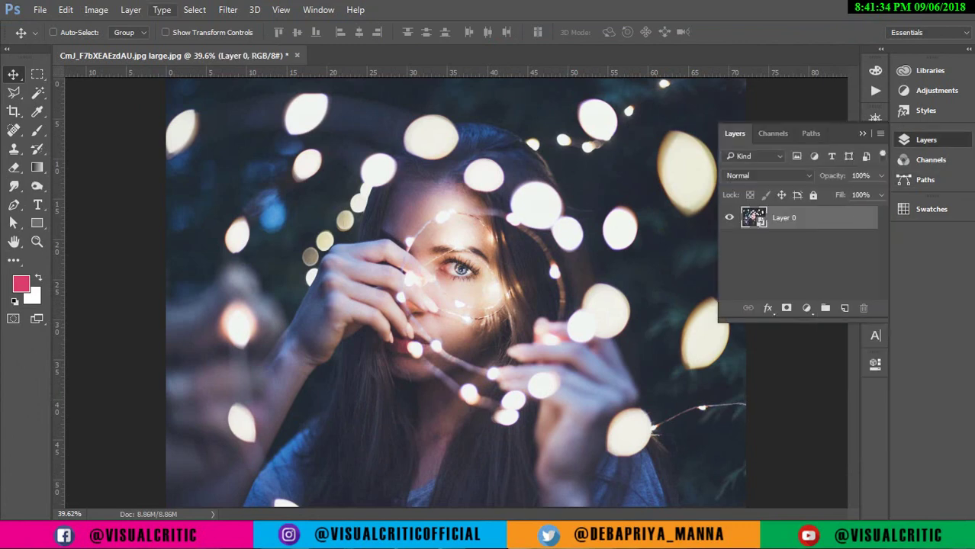
pyautogui.click(228, 9)
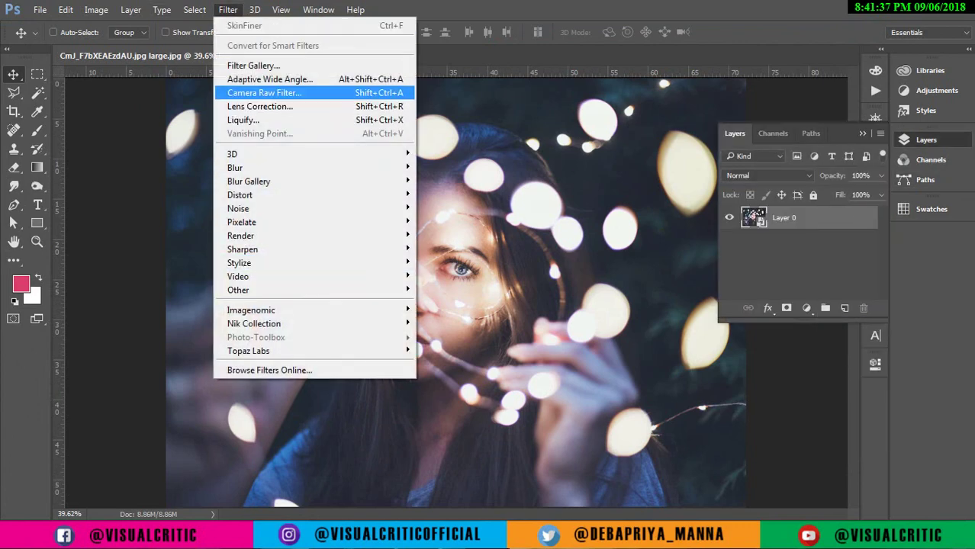
pyautogui.click(264, 93)
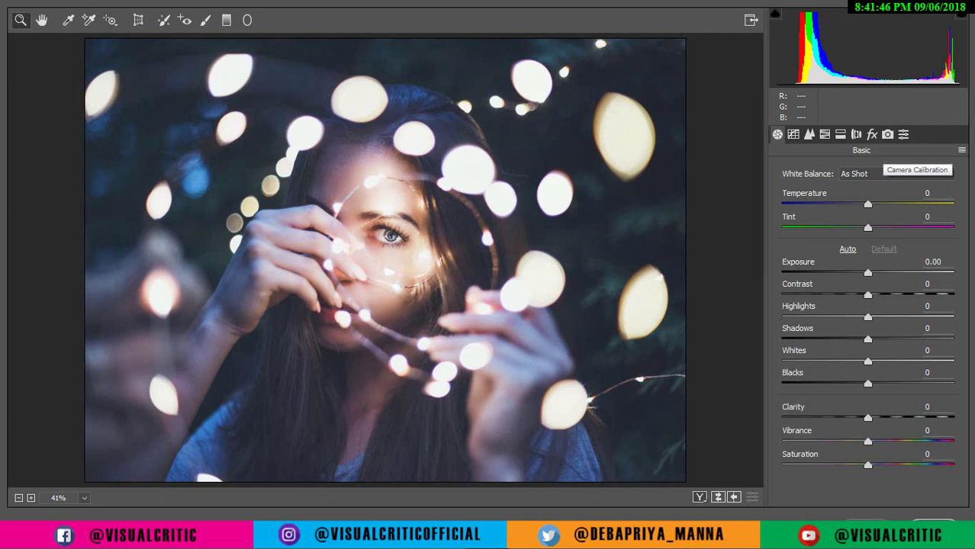
# Set Red, Green and Blue Primary Hue to -100 in Camera Calibration.
pyautogui.click(887, 134)
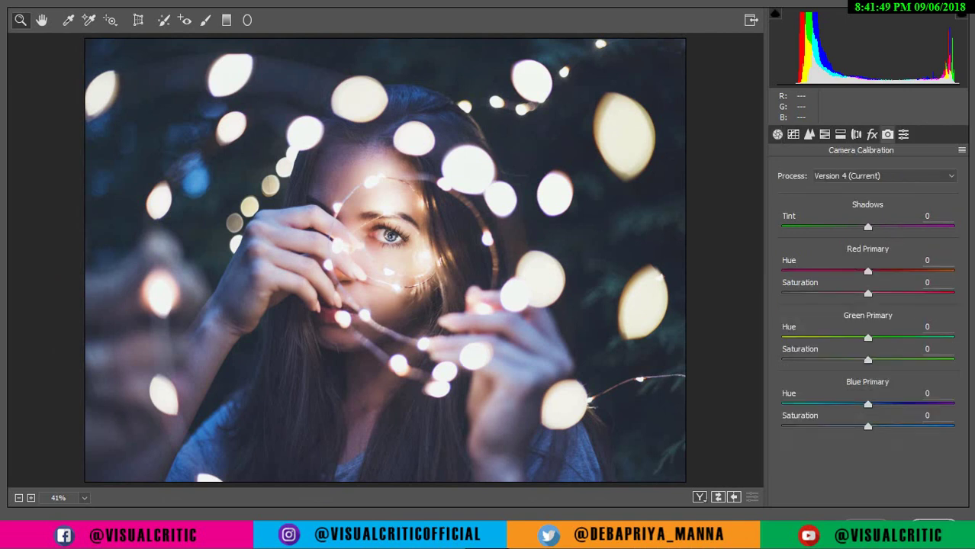
pyautogui.click(926, 260)
pyautogui.write('-100')
pyautogui.press('Return')
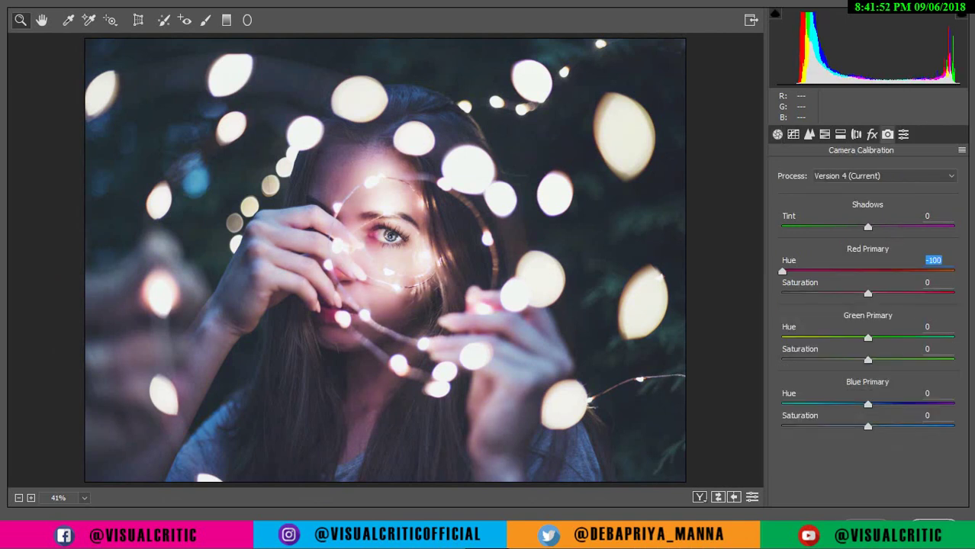
pyautogui.press('Tab')
pyautogui.press('Tab')
pyautogui.write('-100')
pyautogui.press('Return')
pyautogui.press('Tab')
pyautogui.press('Tab')
pyautogui.write('-100')
pyautogui.press('Return')
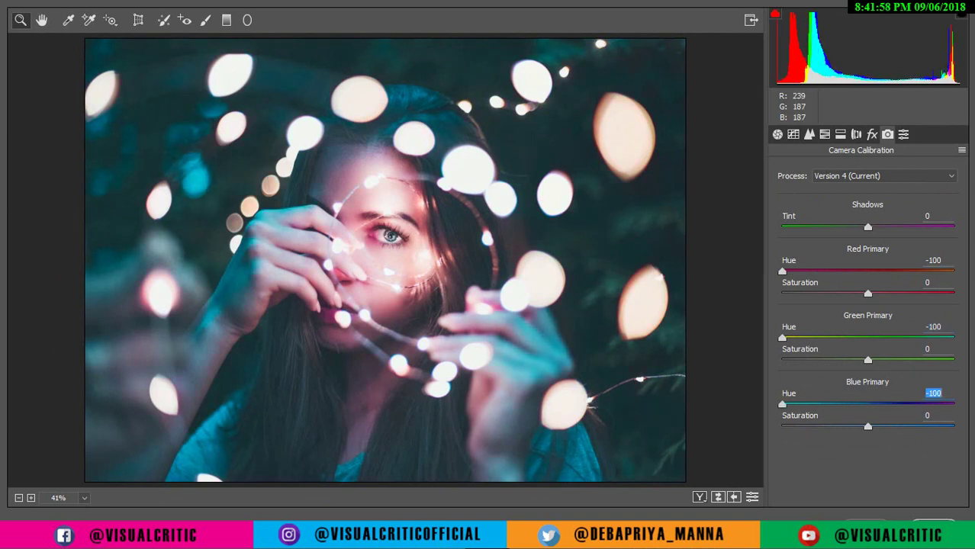
# Lower Red Primary Saturation to -24.
pyautogui.hotkey('shift', 'Tab')
pyautogui.hotkey('shift', 'Tab')
pyautogui.hotkey('shift', 'Tab')
pyautogui.write('-18')
pyautogui.press('Return')
pyautogui.press('Down')
pyautogui.press('Down')
pyautogui.press('Down')
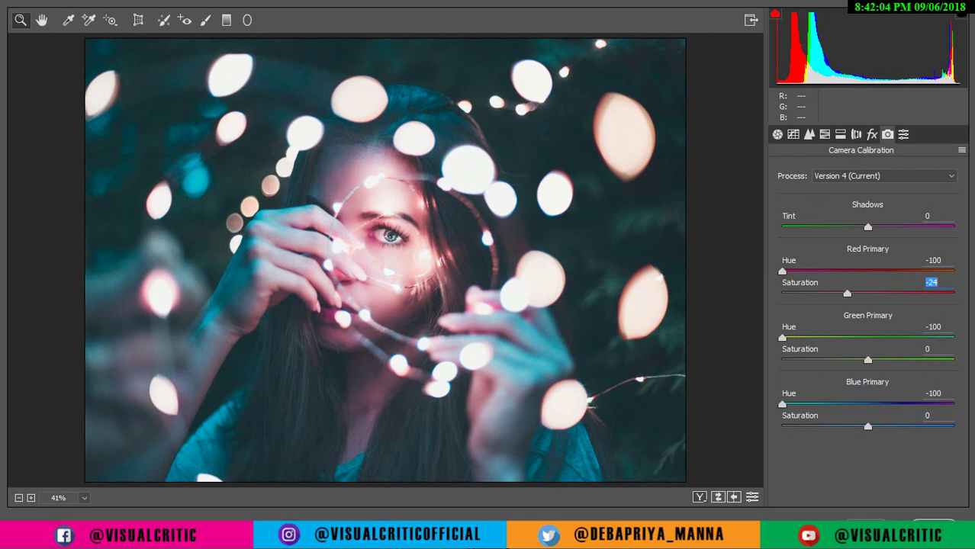
pyautogui.hotkey('ctrl', 'alt', '1')
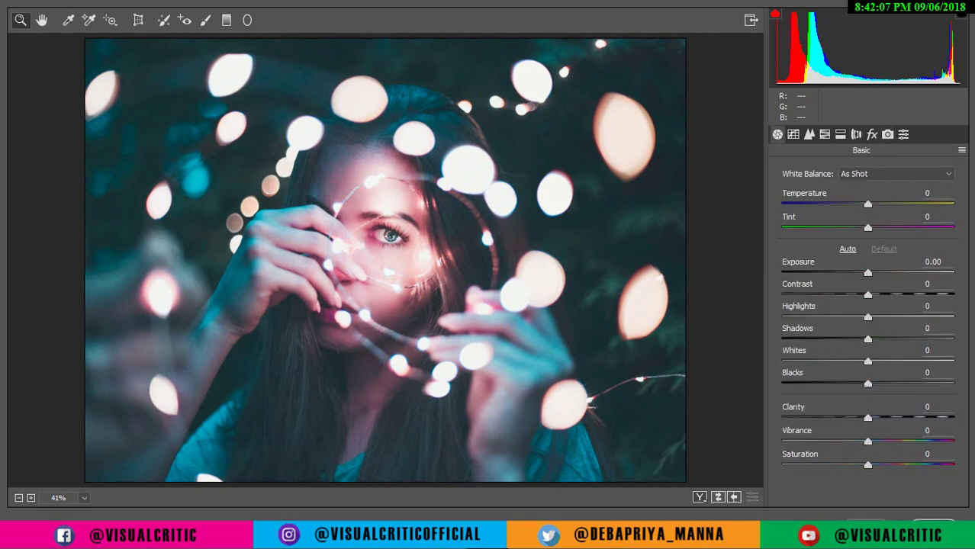
# Set Exposure -0.15, Contrast +4, Highlights +19 and Shadows -7.
pyautogui.moveTo(867, 272); pyautogui.dragTo(862, 264)
pyautogui.press('Tab')
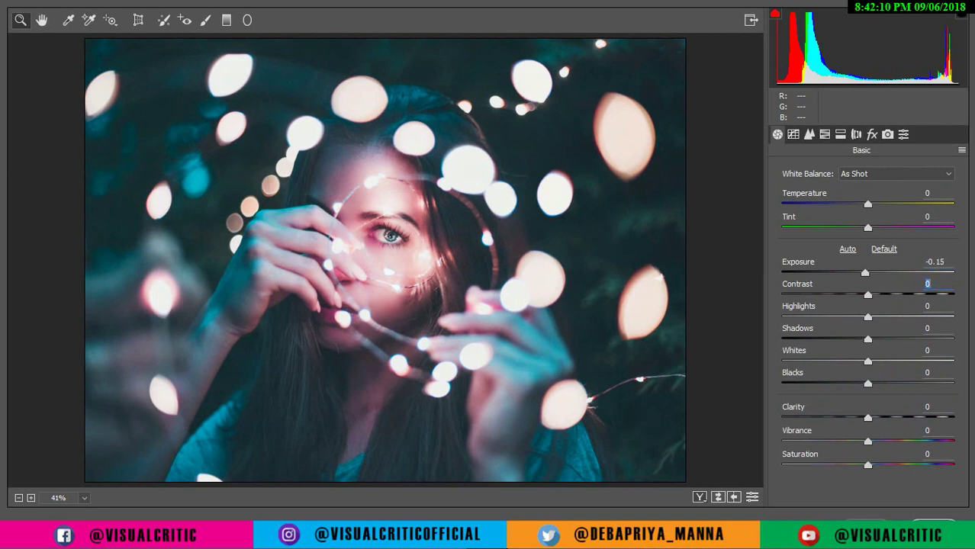
pyautogui.press('Up')
pyautogui.press('Up')
pyautogui.press('Up')
pyautogui.press('Tab')
pyautogui.hotkey('shift', 'Down')
pyautogui.press('Down')
pyautogui.press('Down')
pyautogui.press('Down')
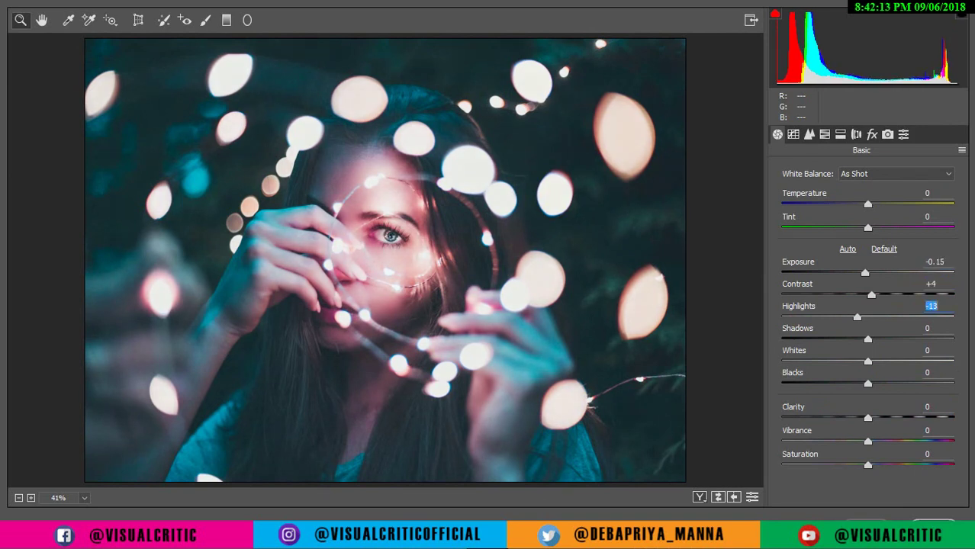
pyautogui.hotkey('shift', 'Up')
pyautogui.hotkey('shift', 'Up')
pyautogui.hotkey('shift', 'Up')
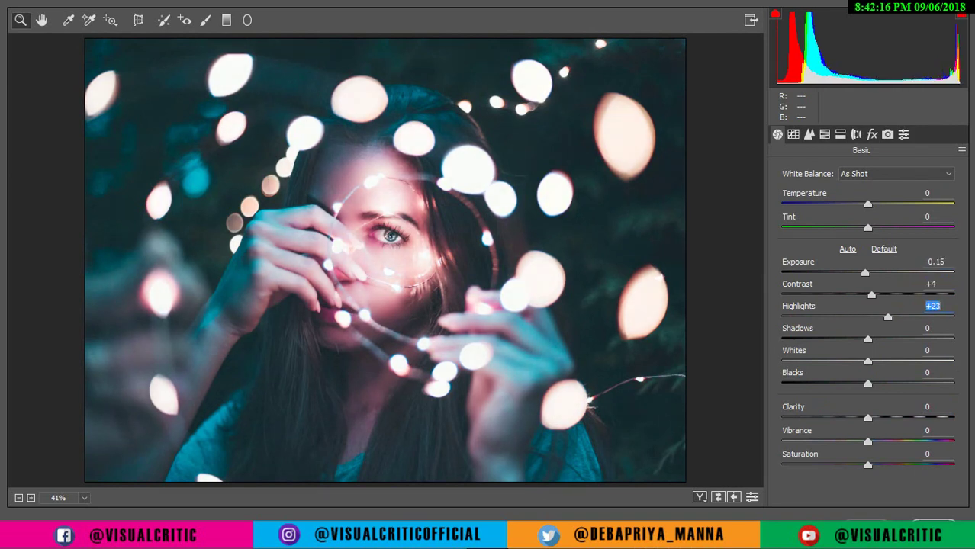
pyautogui.press('Up')
pyautogui.press('Up')
pyautogui.press('Up')
pyautogui.press('Down')
pyautogui.press('Down')
pyautogui.press('Tab')
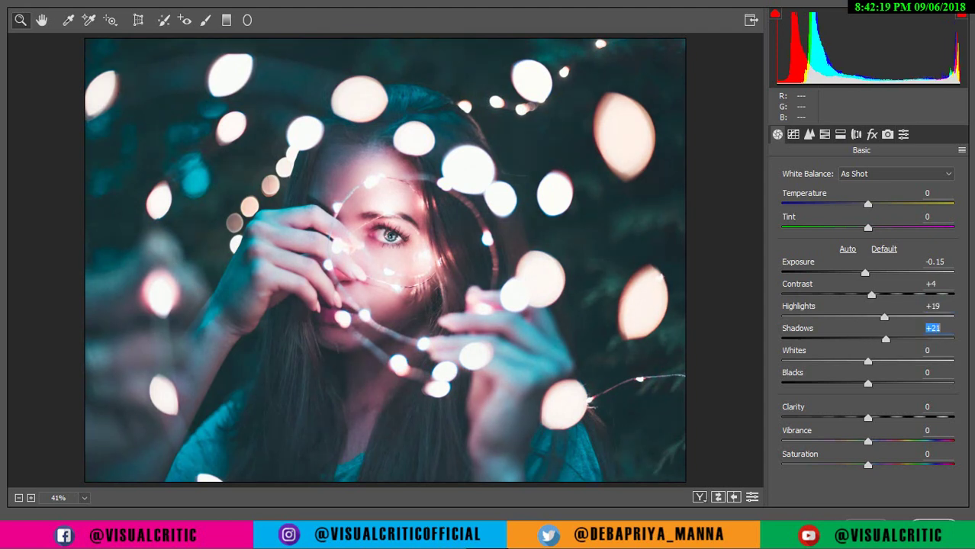
pyautogui.press('Up')
pyautogui.press('Up')
pyautogui.press('Up')
# Set Whites +18, Blacks -11, Clarity +8 and raise Vibrance to +10.
pyautogui.press('Up')
pyautogui.press('Up')
pyautogui.press('Up')
pyautogui.press('Up')
pyautogui.press('Up')
pyautogui.press('Up')
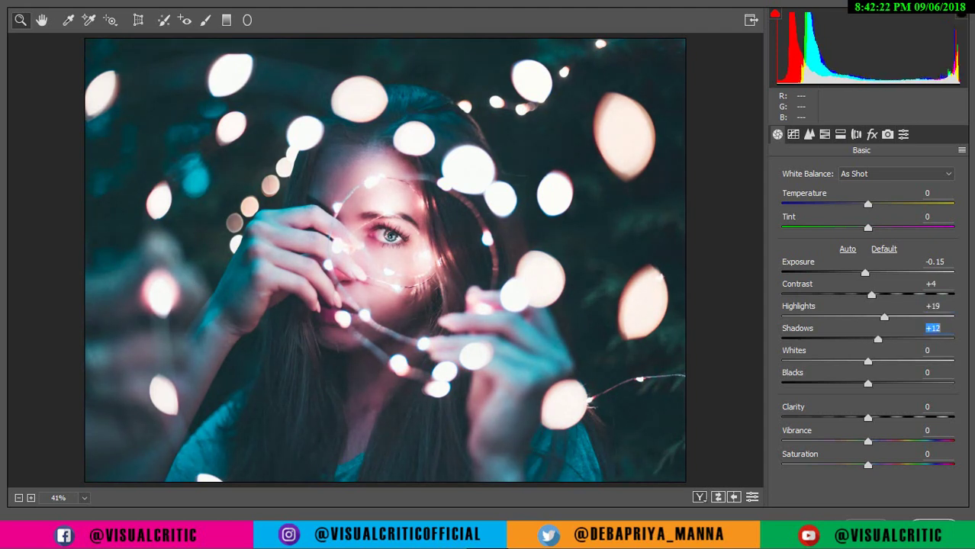
pyautogui.hotkey('shift', 'Down')
pyautogui.hotkey('shift', 'Down')
pyautogui.press('Down')
pyautogui.press('Tab')
pyautogui.hotkey('shift', 'Up')
pyautogui.press('Up')
pyautogui.press('Up')
pyautogui.press('Up')
pyautogui.press('Tab')
pyautogui.hotkey('shift', 'Down')
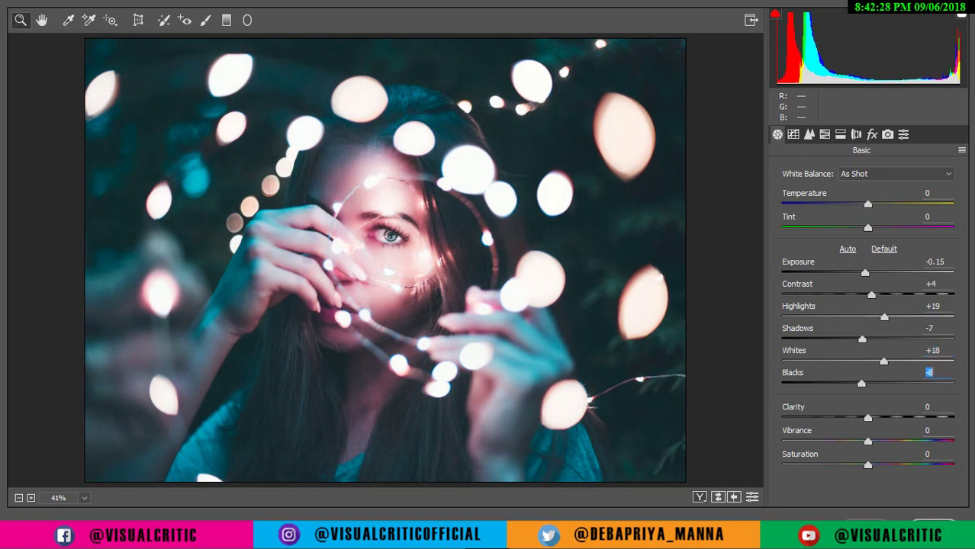
pyautogui.press('Down')
pyautogui.press('Tab')
pyautogui.press('Up')
pyautogui.press('Up')
pyautogui.press('Up')
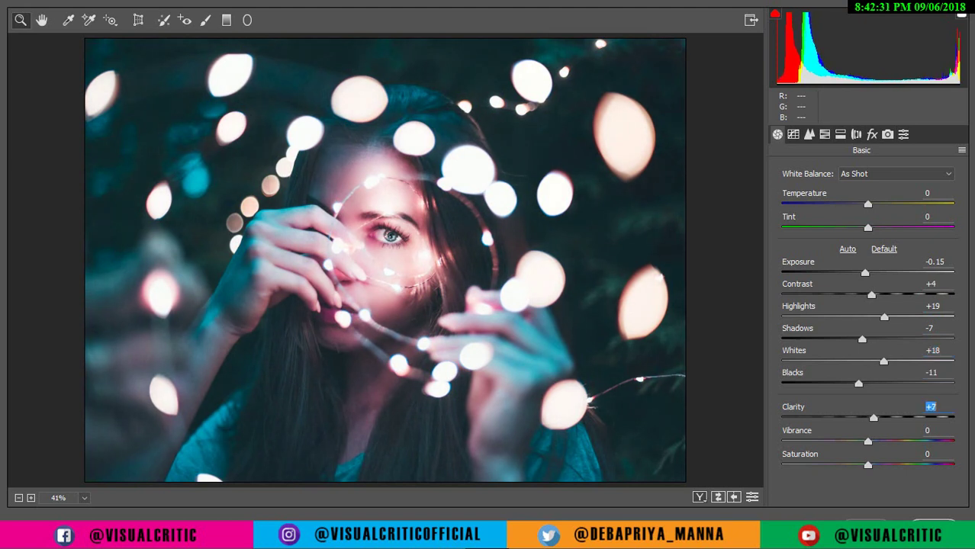
pyautogui.press('Up')
pyautogui.press('Up')
pyautogui.press('Up')
pyautogui.press('Up')
pyautogui.press('Up')
pyautogui.press('Tab')
pyautogui.press('Up')
pyautogui.press('Up')
pyautogui.press('Up')
pyautogui.press('Up')
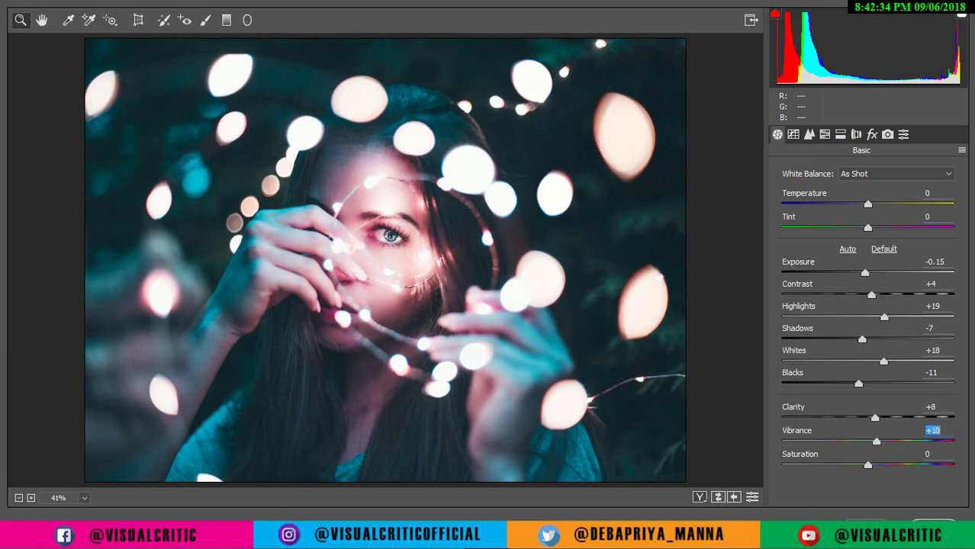
# Cool the white balance Temperature to -11.
pyautogui.click(930, 193)
pyautogui.press('Down')
pyautogui.press('Down')
pyautogui.press('Down')
pyautogui.press('Down')
pyautogui.press('Down')
pyautogui.press('Down')
pyautogui.press('Down')
pyautogui.press('Down')
pyautogui.press('Down')
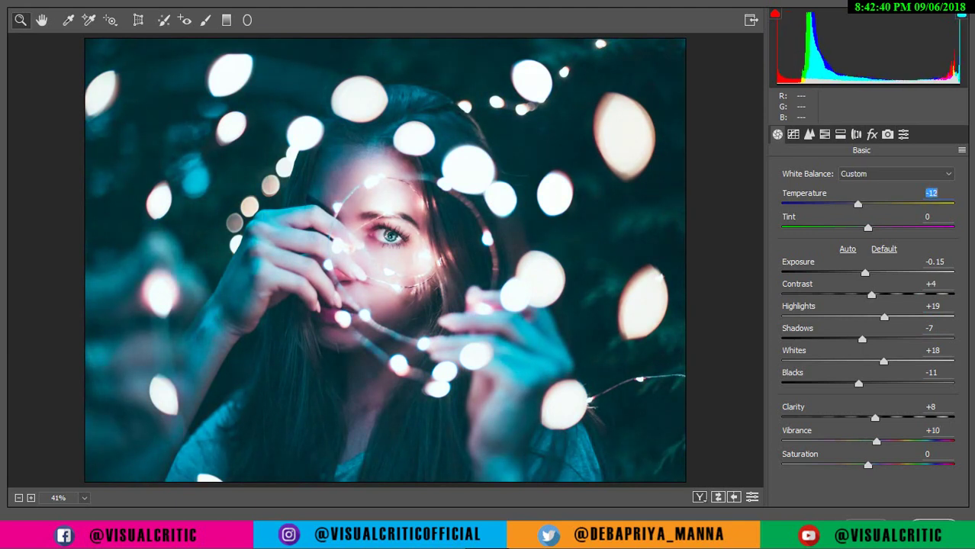
pyautogui.press('Up')
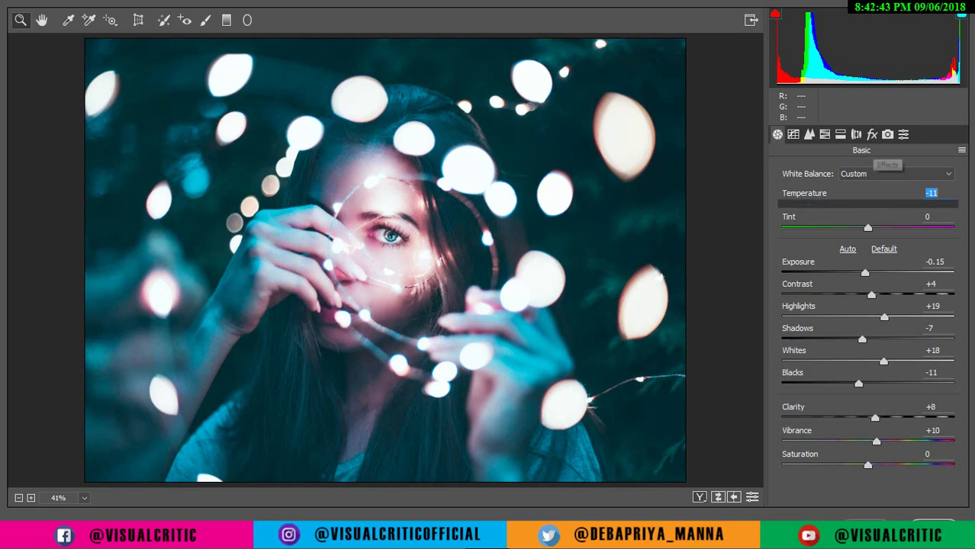
pyautogui.click(872, 135)
# Set Dehaze to +11 and darken the edges with a vignette Amount of -21.
pyautogui.hotkey('shift', 'Up')
pyautogui.press('Up')
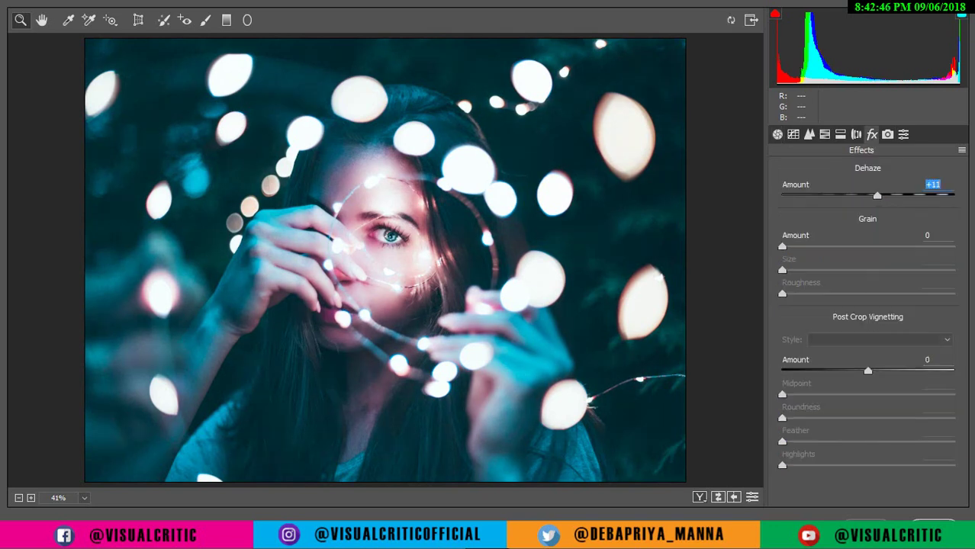
pyautogui.press('Tab')
pyautogui.press('Tab')
pyautogui.hotkey('shift', 'Down')
pyautogui.hotkey('shift', 'Down')
pyautogui.press('Down')
pyautogui.press('Down')
pyautogui.press('Down')
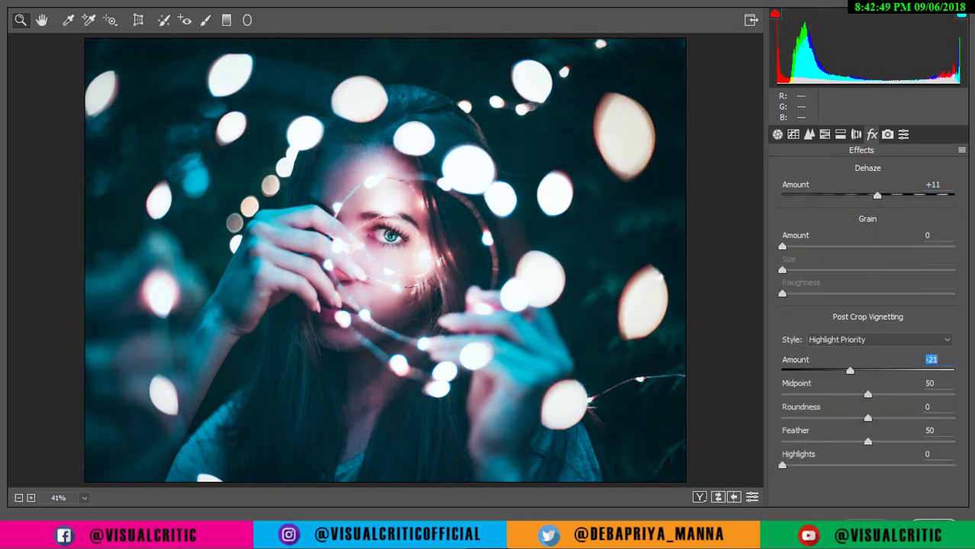
# Adjust the Tone Curve to Highlights +4 and Lights -5.
pyautogui.hotkey('ctrl', 'alt', '4')
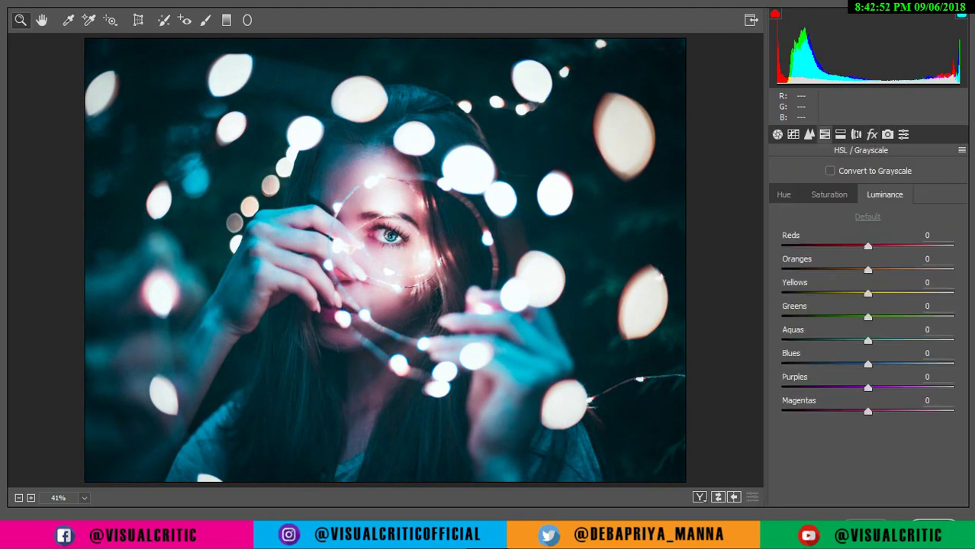
pyautogui.hotkey('ctrl', 'alt', '2')
pyautogui.press('Up')
pyautogui.press('Up')
pyautogui.press('Up')
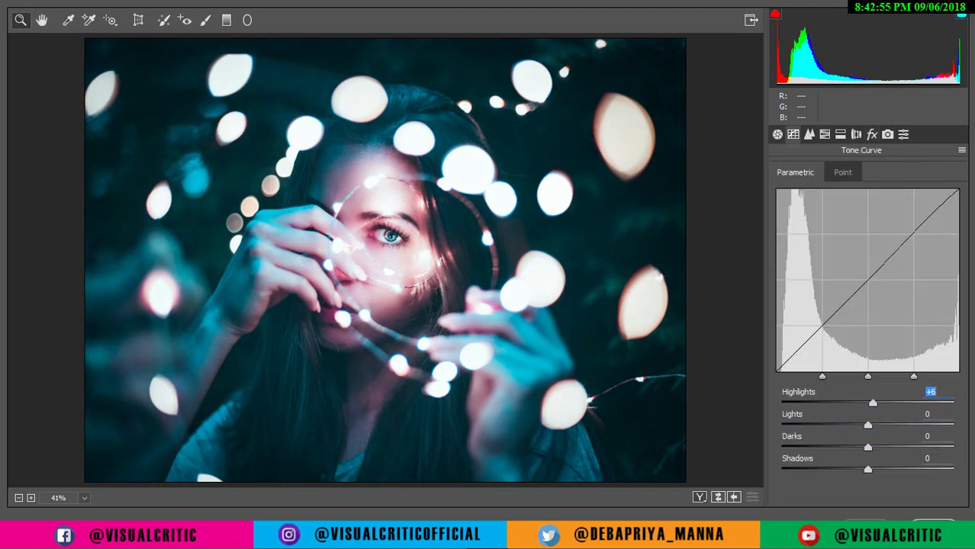
pyautogui.press('Down')
pyautogui.press('Down')
pyautogui.press('Tab')
pyautogui.press('Down')
pyautogui.press('Down')
pyautogui.press('Down')
pyautogui.press('Down')
pyautogui.press('Down')
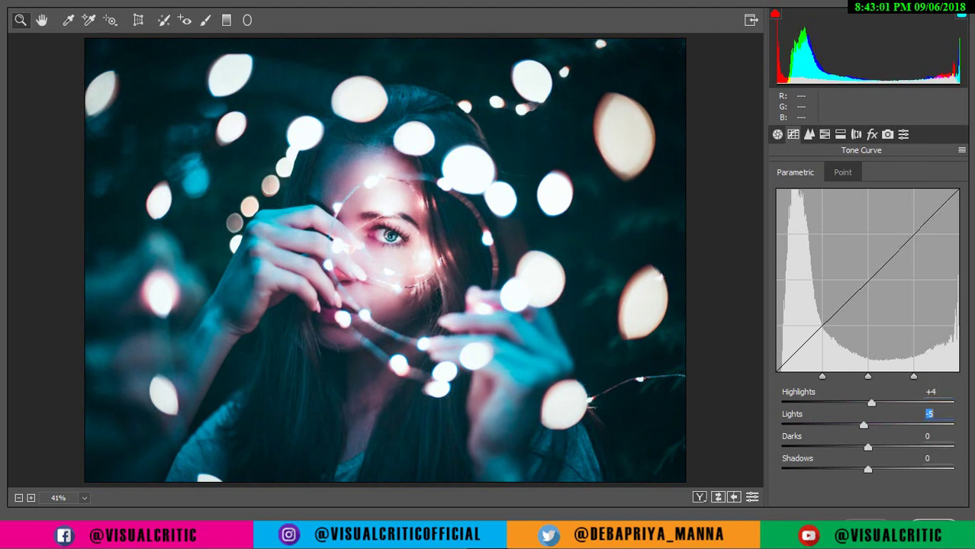
# Set Purples saturation to +10 in HSL.
pyautogui.hotkey('ctrl', 'alt', '3')
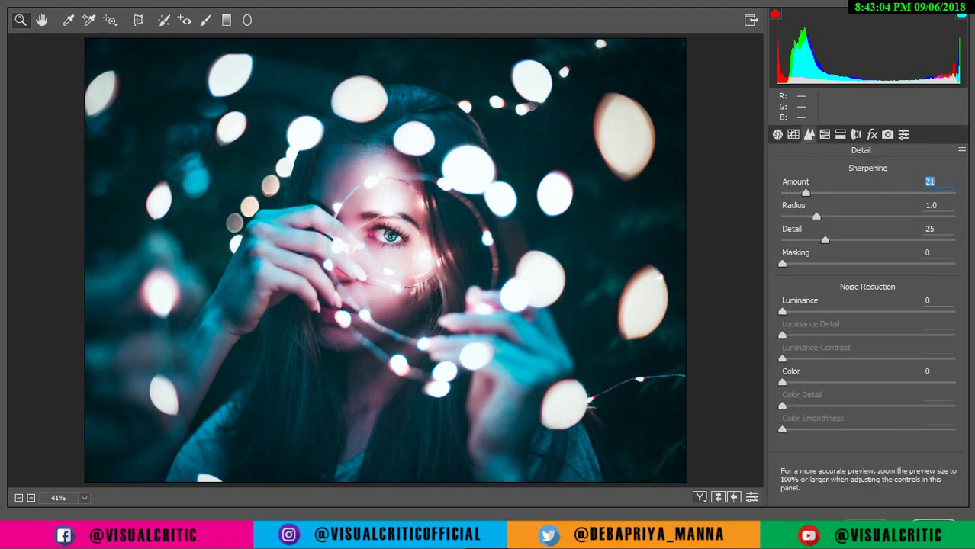
pyautogui.hotkey('ctrl', 'alt', '4')
pyautogui.hotkey('ctrl', 'alt', '4')
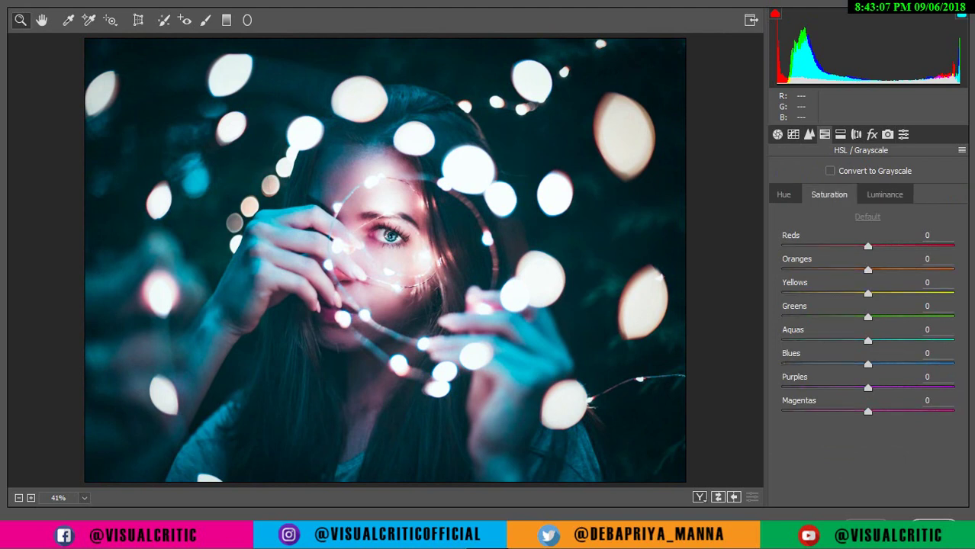
pyautogui.click(933, 377)
pyautogui.hotkey('shift', 'Up')
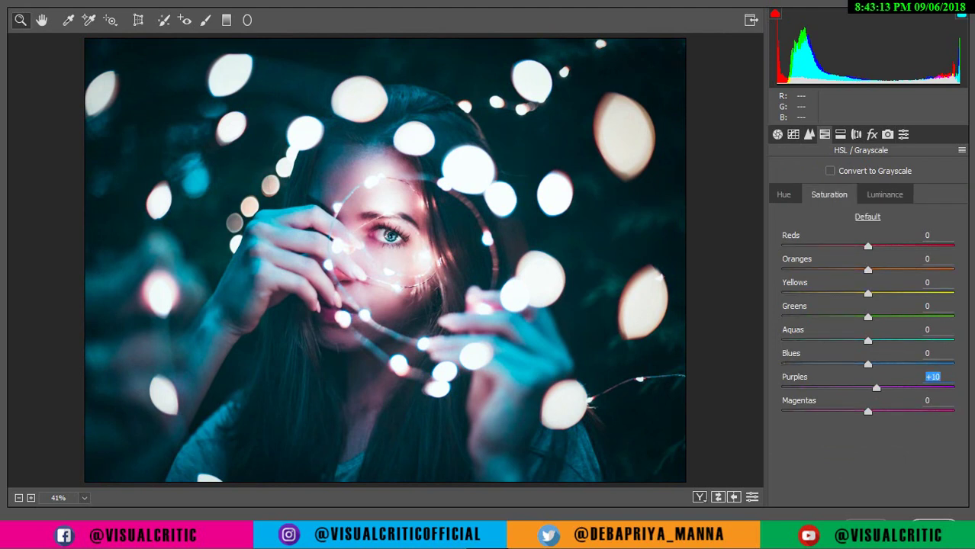
# Shift the Aquas hue to +49 and the Blues hue to -13.
pyautogui.hotkey('ctrl', 'alt', '4')
pyautogui.click(932, 330)
pyautogui.hotkey('shift', 'Up')
pyautogui.press('Up')
pyautogui.press('Up')
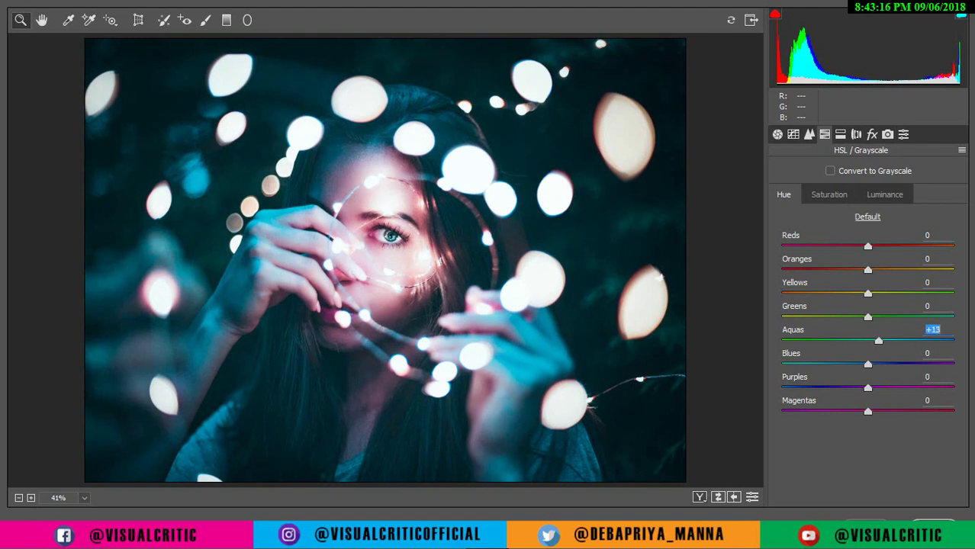
pyautogui.press('Tab')
pyautogui.hotkey('shift', 'Down')
pyautogui.hotkey('shift', 'Down')
pyautogui.press('Down')
pyautogui.press('Down')
pyautogui.press('Down')
pyautogui.hotkey('shift', 'Up')
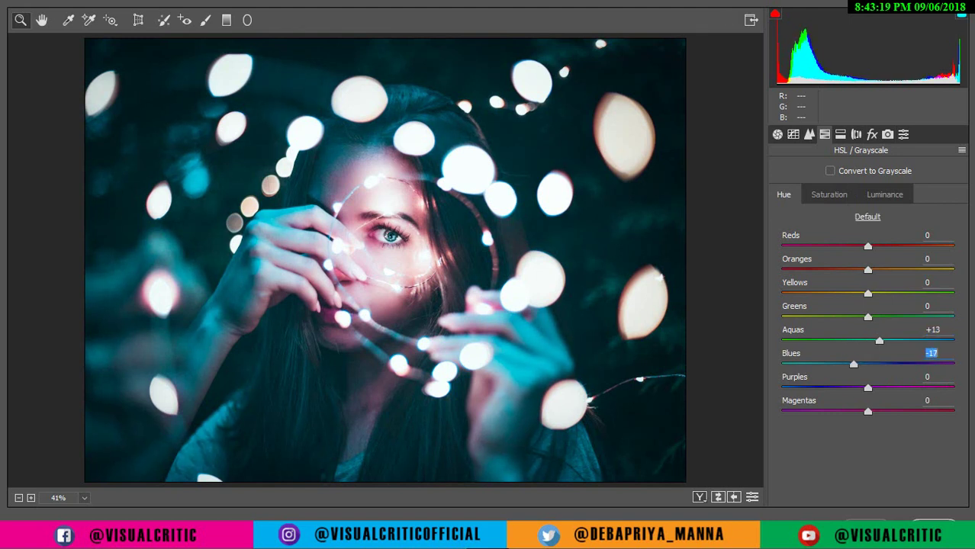
pyautogui.hotkey('shift', 'Tab')
pyautogui.hotkey('shift', 'Up')
pyautogui.press('Up')
pyautogui.press('Up')
pyautogui.press('Up')
pyautogui.press('Up')
pyautogui.press('Up')
pyautogui.press('Up')
pyautogui.press('Up')
pyautogui.press('Up')
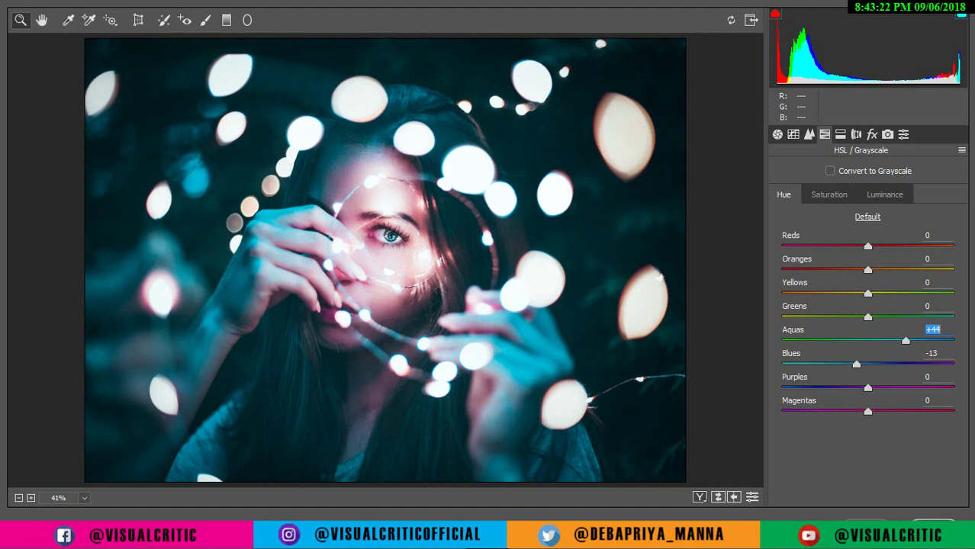
pyautogui.press('Up')
pyautogui.press('Up')
pyautogui.press('Up')
pyautogui.press('Up')
pyautogui.press('Up')
pyautogui.press('Up')
pyautogui.hotkey('shift', 'Down')
pyautogui.press('Down')
pyautogui.press('Down')
pyautogui.press('Down')
pyautogui.press('Tab')
pyautogui.press('Down')
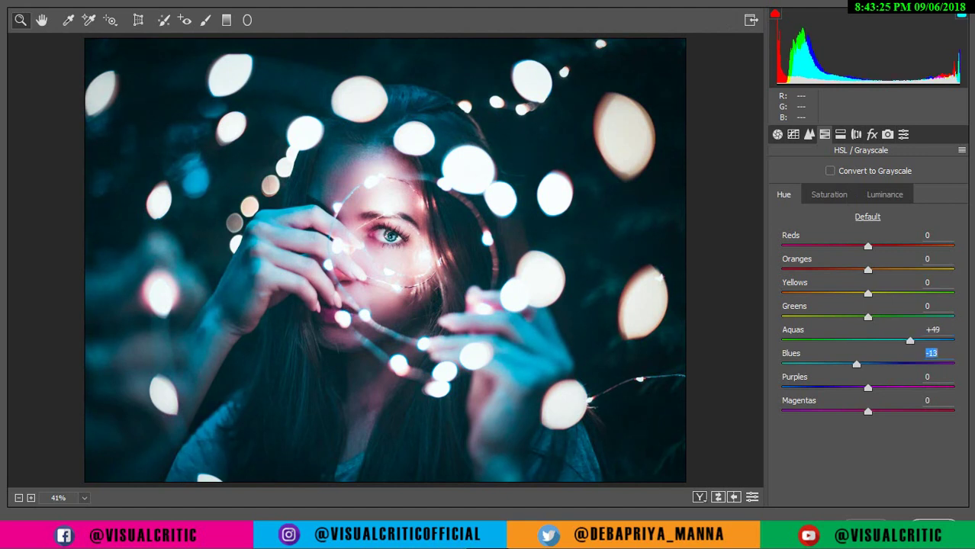
# Set Blues saturation +33, Aquas saturation +16 and Purples luminance +10.
pyautogui.hotkey('ctrl', 'alt', 'shift', 's')
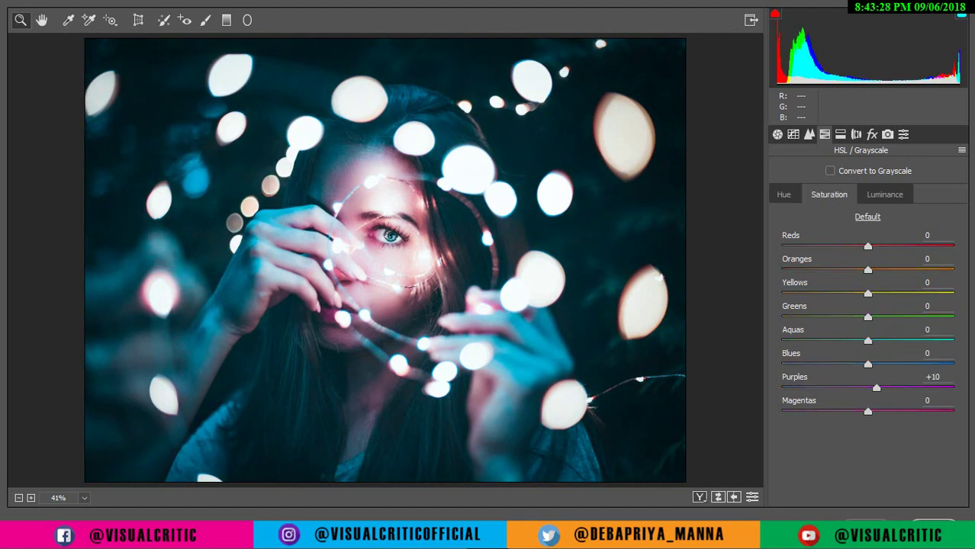
pyautogui.hotkey('shift', 'Up')
pyautogui.hotkey('shift', 'Up')
pyautogui.hotkey('shift', 'Up')
pyautogui.press('Up')
pyautogui.press('Up')
pyautogui.press('Up')
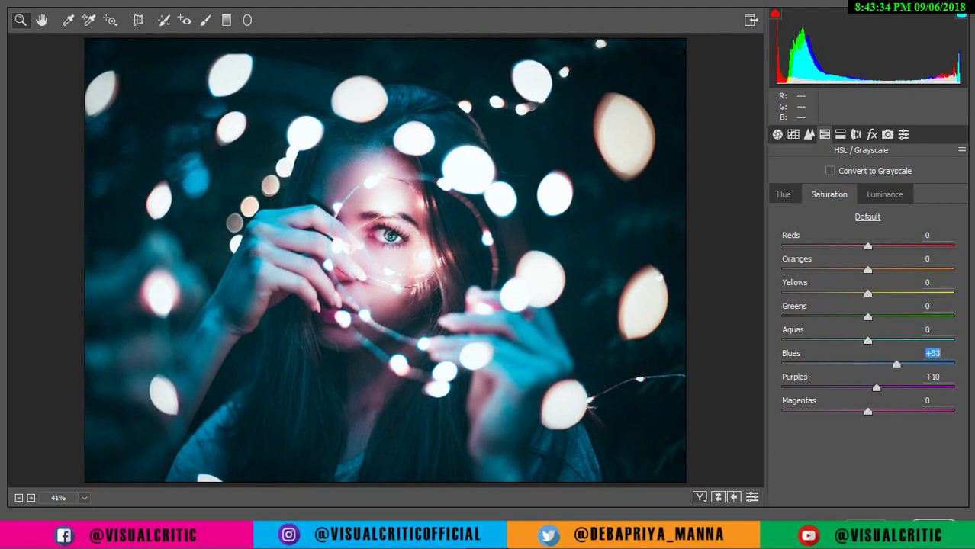
pyautogui.hotkey('shift', 'Tab')
pyautogui.hotkey('shift', 'Up')
pyautogui.press('Up')
pyautogui.press('Up')
pyautogui.press('Up')
pyautogui.hotkey('ctrl', 'alt', 'shift', 'l')
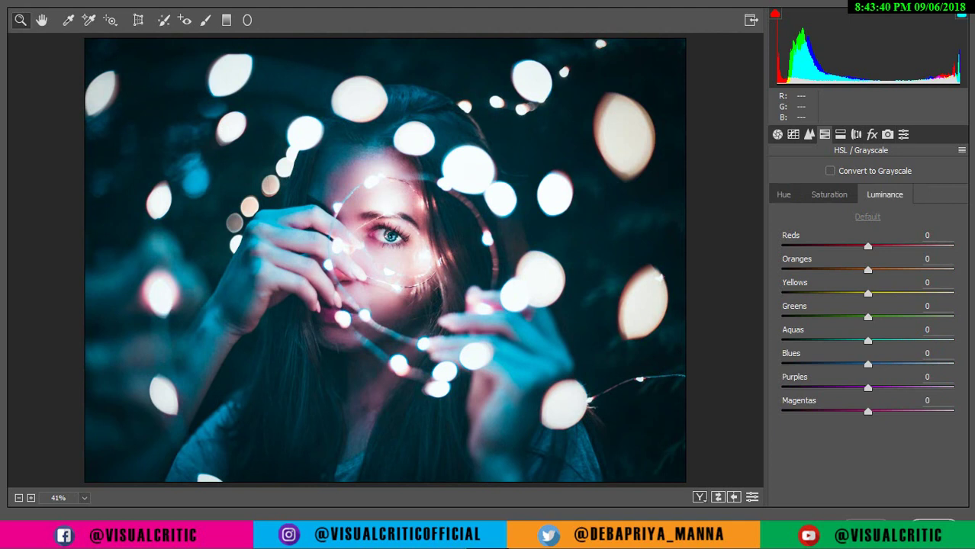
pyautogui.press('Up')
pyautogui.press('Up')
pyautogui.press('Up')
pyautogui.press('Up')
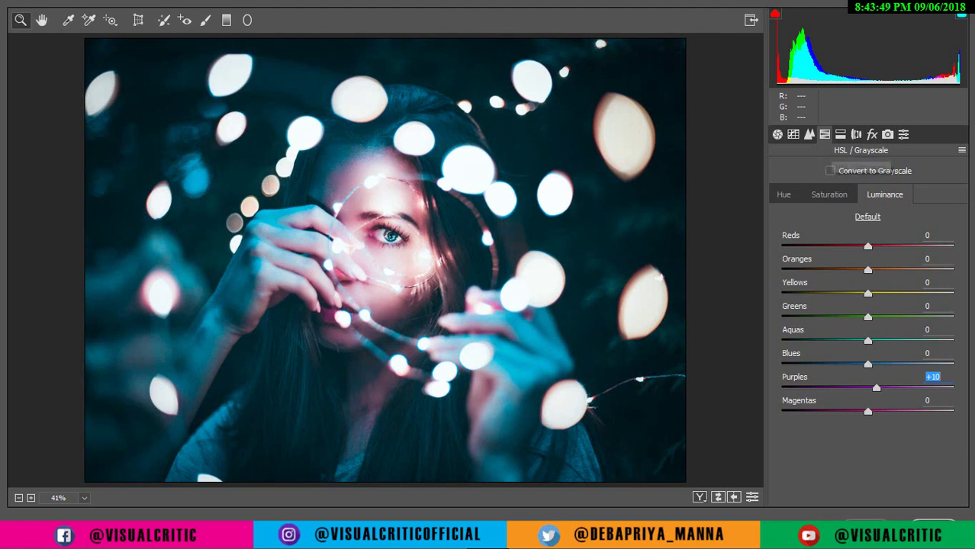
# Tint the highlights magenta-purple with Hue 299 and Saturation 12.
pyautogui.click(839, 134)
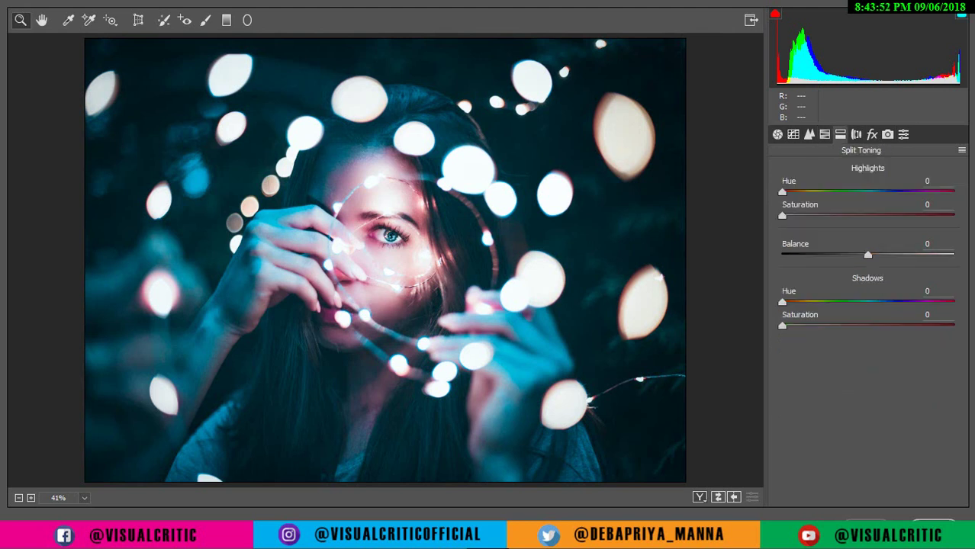
pyautogui.moveTo(782, 192); pyautogui.dragTo(916, 191)
pyautogui.press('Tab')
pyautogui.press('Up')
pyautogui.press('Up')
pyautogui.press('Up')
pyautogui.press('Up')
pyautogui.press('Up')
pyautogui.press('Up')
pyautogui.press('Up')
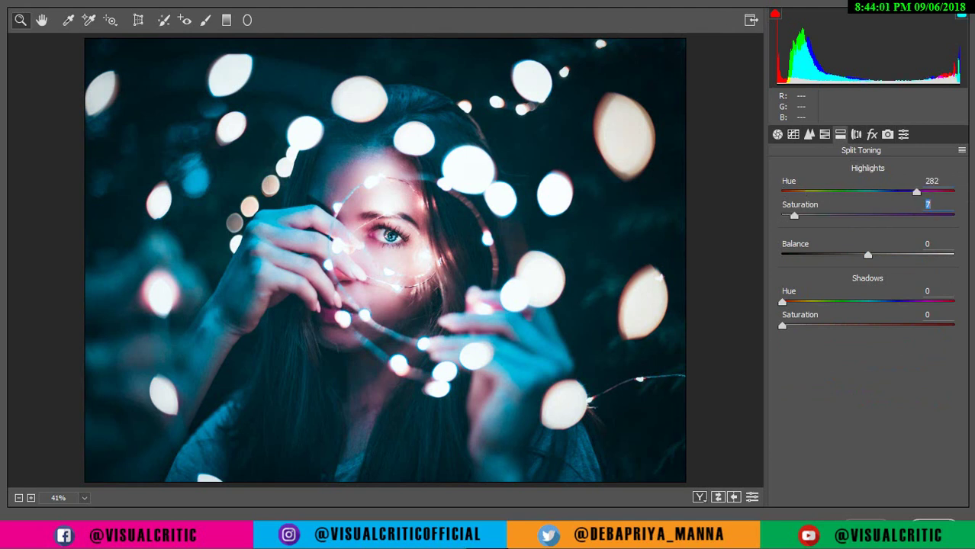
pyautogui.press('Up')
pyautogui.press('Up')
pyautogui.press('Up')
pyautogui.hotkey('shift', 'Tab')
pyautogui.press('Up')
pyautogui.press('Up')
pyautogui.press('Up')
pyautogui.press('Tab')
pyautogui.press('Tab')
pyautogui.press('Tab')
pyautogui.press('Up')
pyautogui.press('Up')
pyautogui.press('Up')
# Tint the shadows blue with Hue 213 and Saturation 7.
pyautogui.hotkey('shift', 'Up')
pyautogui.hotkey('shift', 'Up')
pyautogui.hotkey('shift', 'Up')
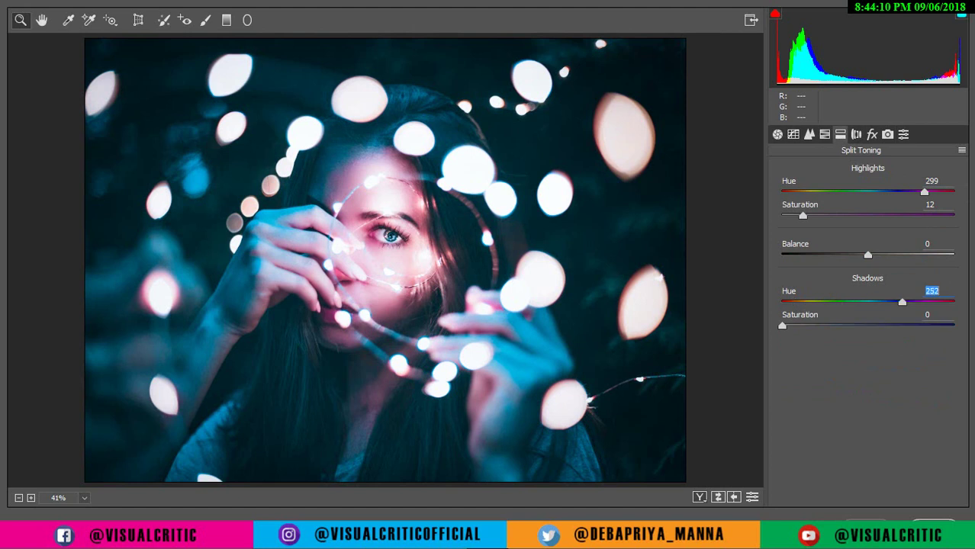
pyautogui.hotkey('shift', 'Down')
pyautogui.hotkey('shift', 'Down')
pyautogui.hotkey('shift', 'Down')
pyautogui.press('Down')
pyautogui.press('Down')
pyautogui.press('Down')
pyautogui.press('Tab')
pyautogui.hotkey('shift', 'Up')
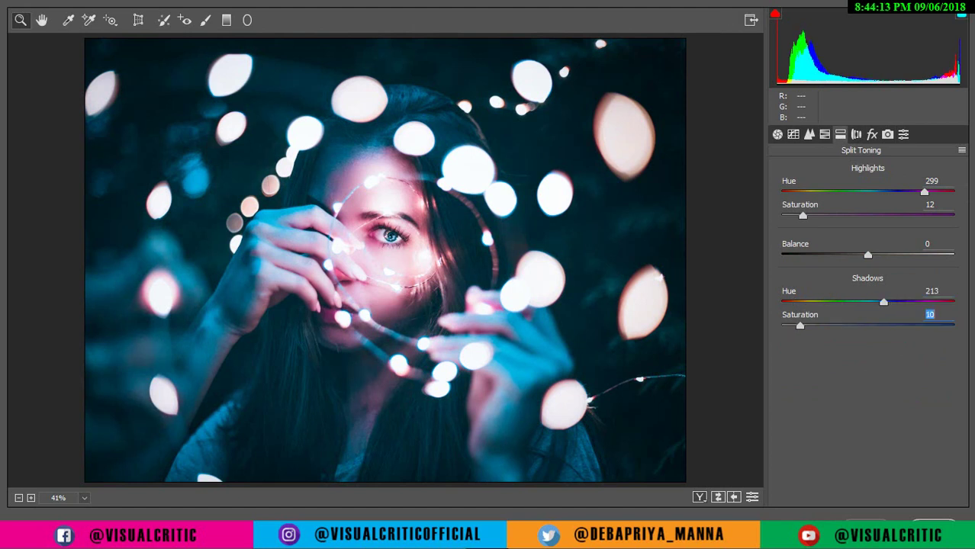
pyautogui.press('Down')
pyautogui.press('Down')
pyautogui.press('Down')
pyautogui.hotkey('ctrl', 'alt', '1')
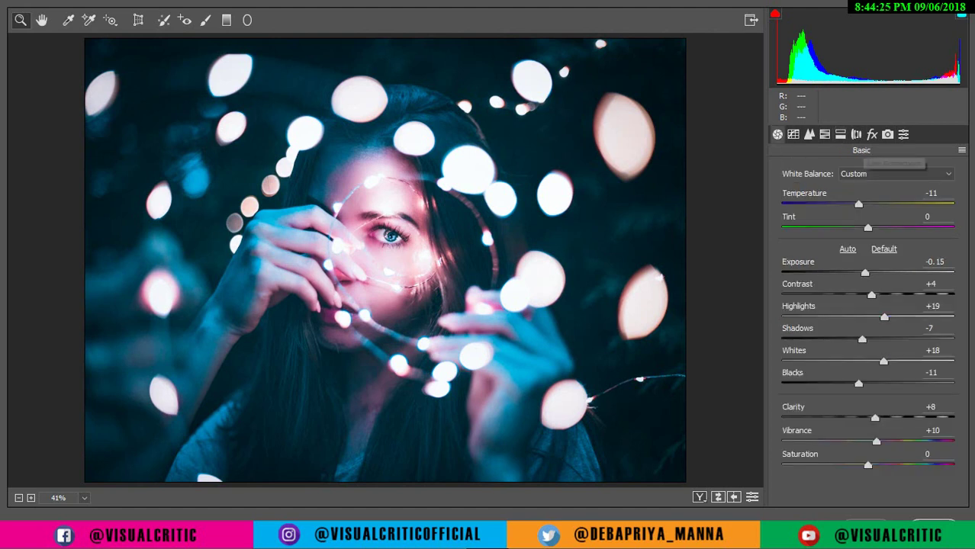
# Lower HSL saturation to Purples -11 and Magentas -10.
pyautogui.hotkey('ctrl', 'alt', '4')
pyautogui.click(829, 194)
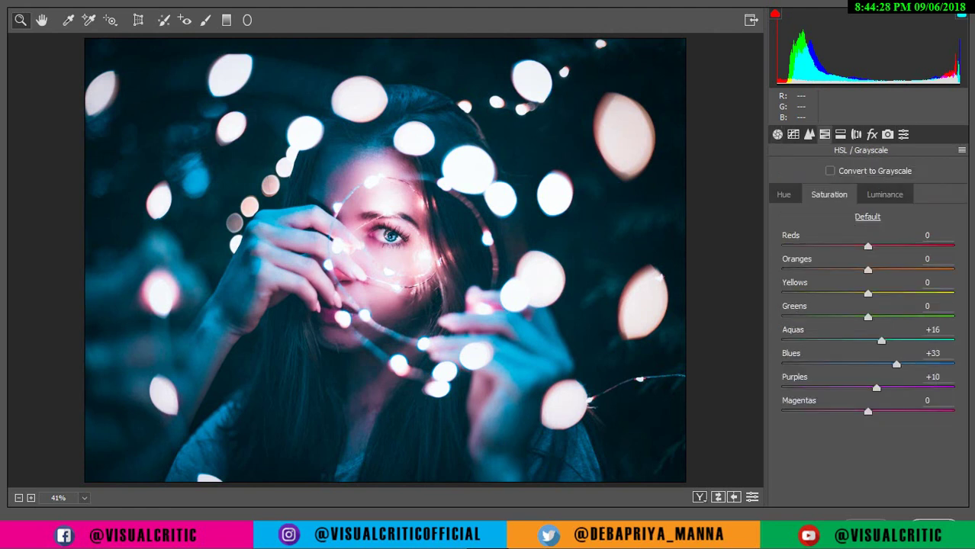
pyautogui.click(931, 377)
pyautogui.press('Down')
pyautogui.press('Down')
pyautogui.press('Down')
pyautogui.press('Tab')
pyautogui.press('Down')
pyautogui.press('Down')
pyautogui.press('Down')
pyautogui.press('Up')
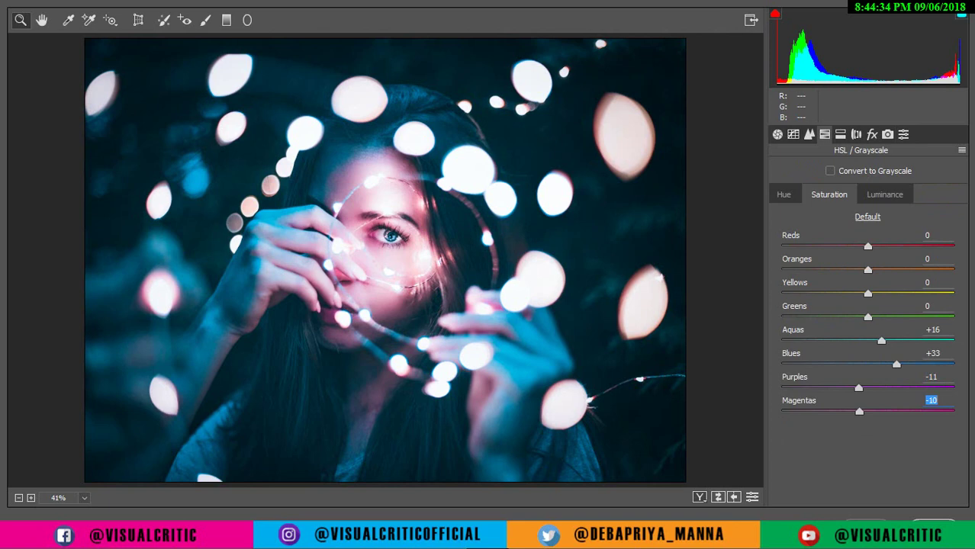
# Compare before and after, then apply the Camera Raw grade as a smart filter on Layer 0.
pyautogui.click(868, 216)
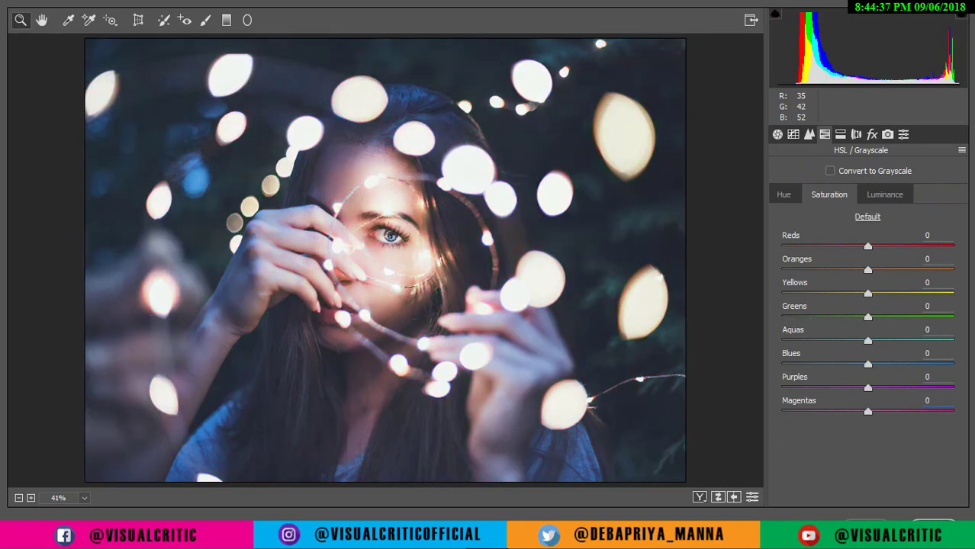
pyautogui.hotkey('ctrl', 'z')
pyautogui.hotkey('ctrl', 'z')
pyautogui.hotkey('ctrl', 'z')
pyautogui.hotkey('ctrl', 'z')
pyautogui.hotkey('ctrl', 'z')
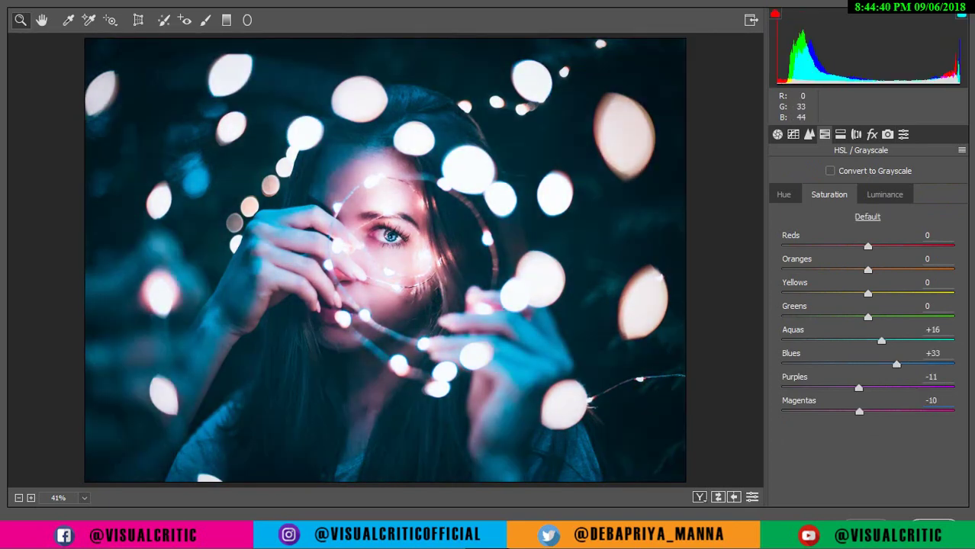
pyautogui.hotkey('ctrl', 'z')
pyautogui.hotkey('ctrl', 'z')
pyautogui.press('Return')
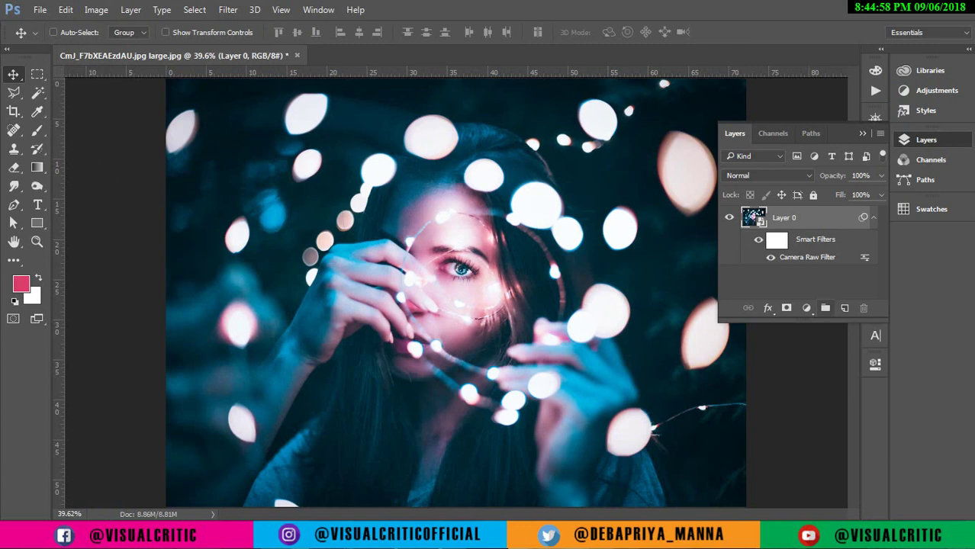
# Add a Gradient Map adjustment layer above the portrait.
pyautogui.click(806, 307)
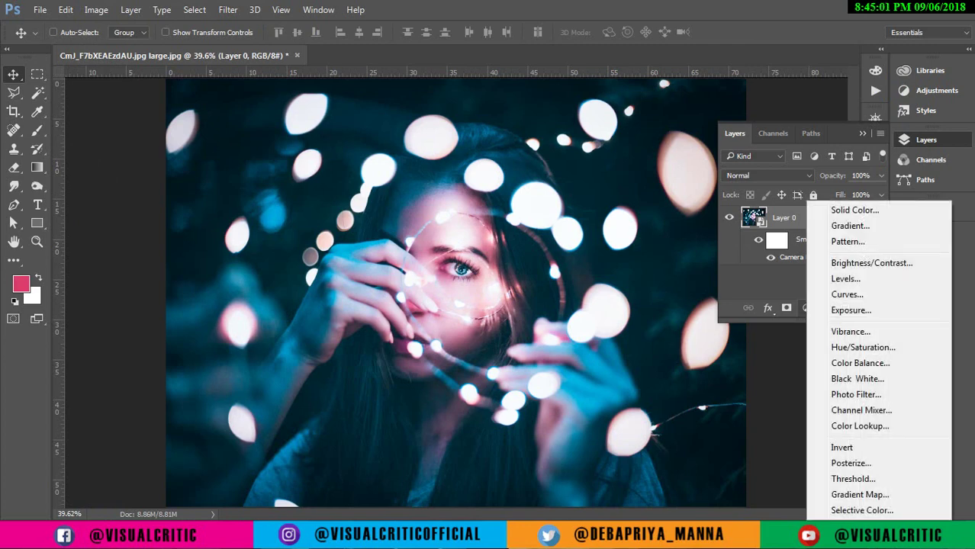
pyautogui.click(860, 495)
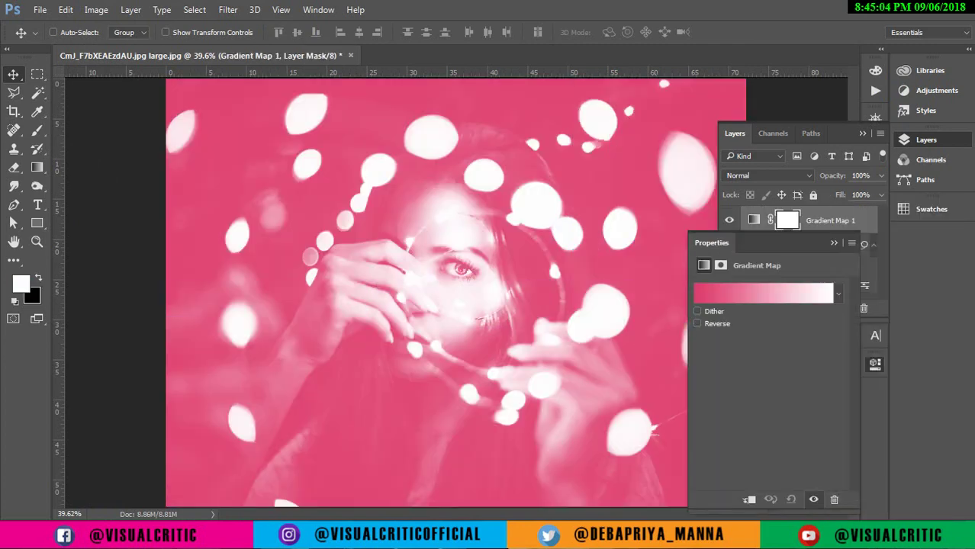
pyautogui.click(763, 293)
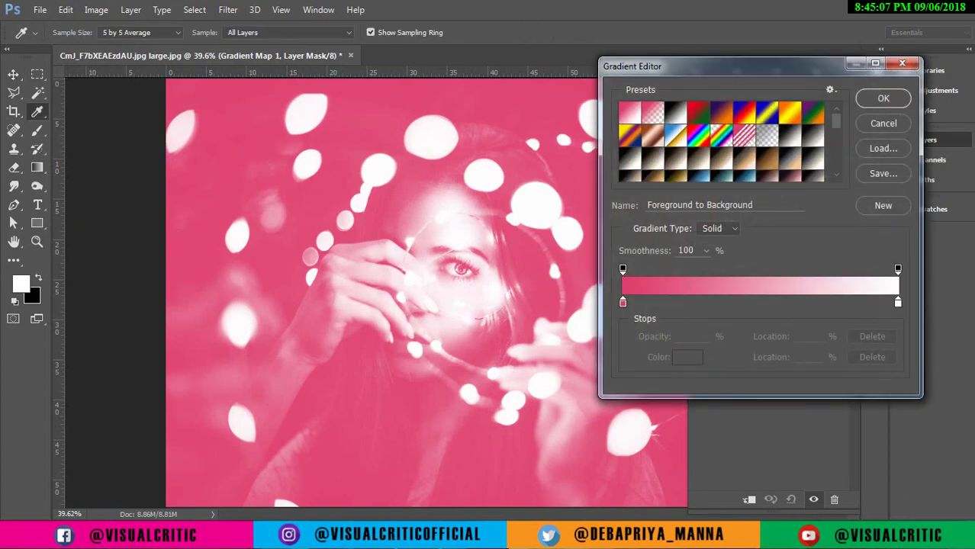
# Set the gradient's left stop colour to magenta de3d6d.
pyautogui.doubleClick(623, 303)
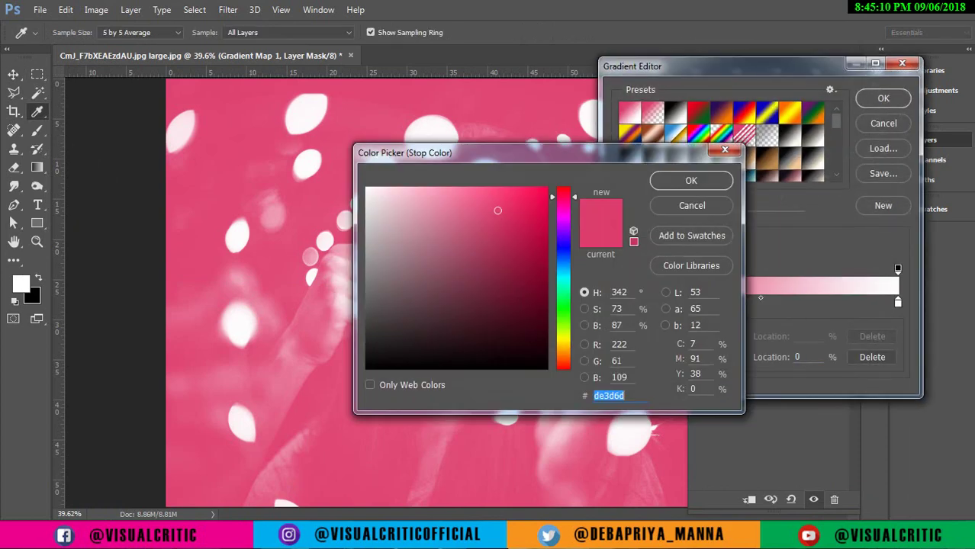
pyautogui.moveTo(458, 153); pyautogui.dragTo(599, 123)
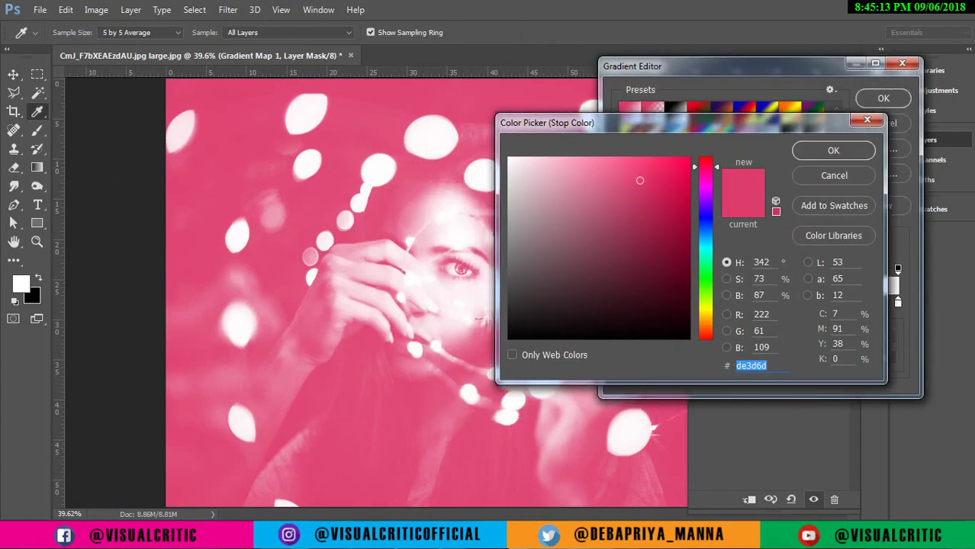
pyautogui.hotkey('alt', 'Tab')
pyautogui.press('Right')
pyautogui.moveTo(373, 186); pyautogui.dragTo(294, 186)
pyautogui.hotkey('ctrl', 'c')
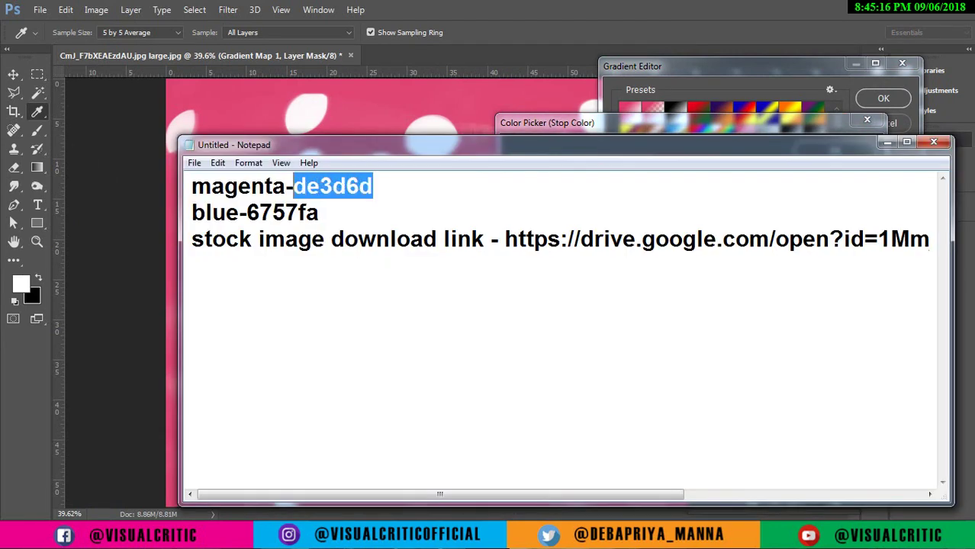
pyautogui.click(887, 142)
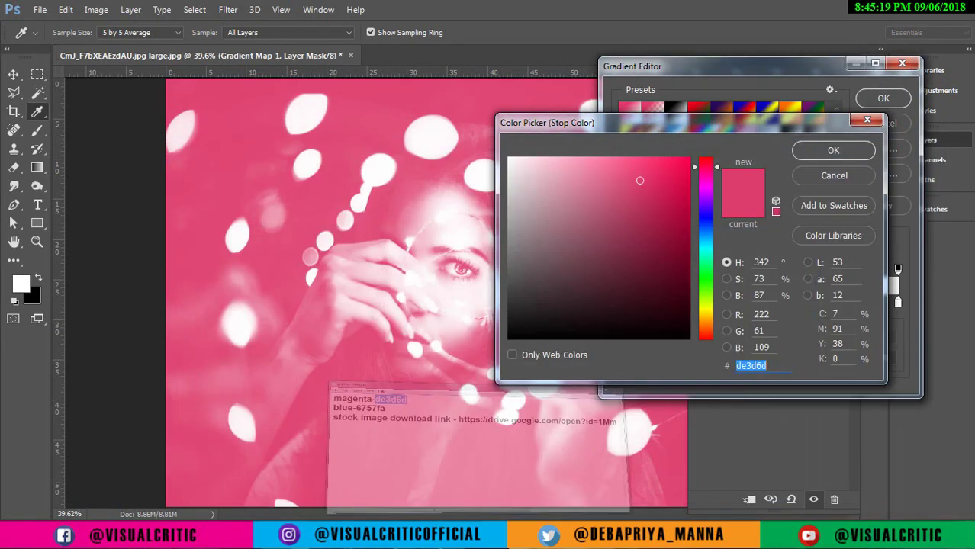
pyautogui.hotkey('ctrl', 'v')
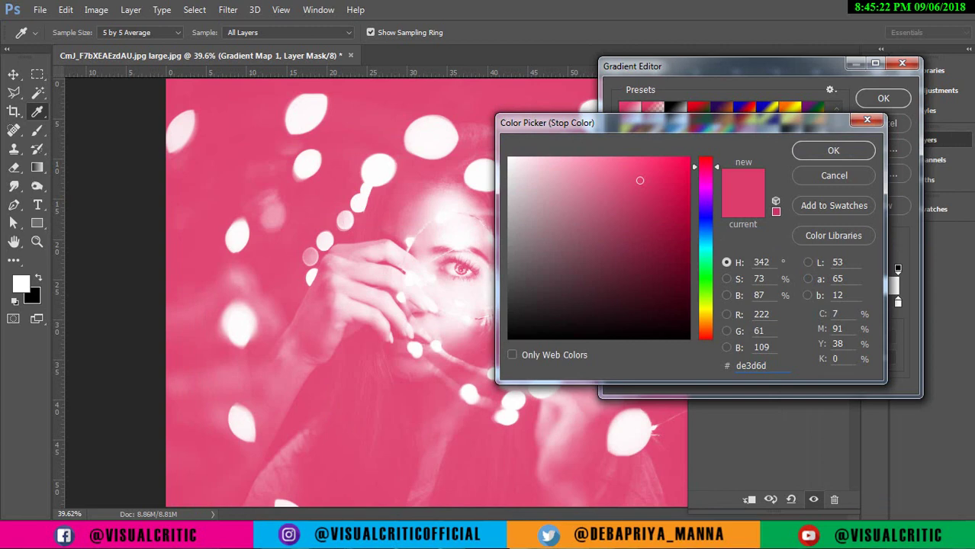
pyautogui.press('Return')
# Change the gradient's left stop colour to blue 6757fa.
pyautogui.doubleClick(897, 302)
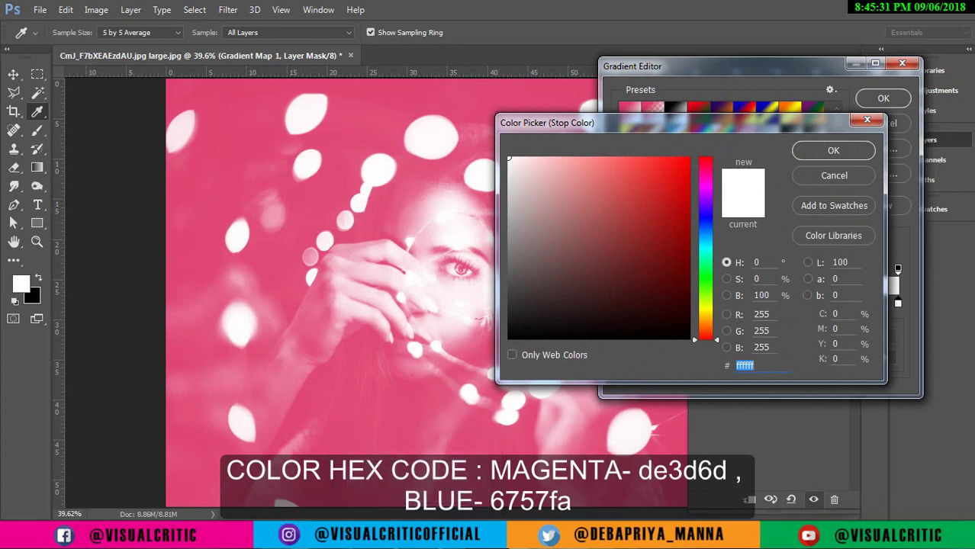
pyautogui.press('Return')
pyautogui.doubleClick(622, 302)
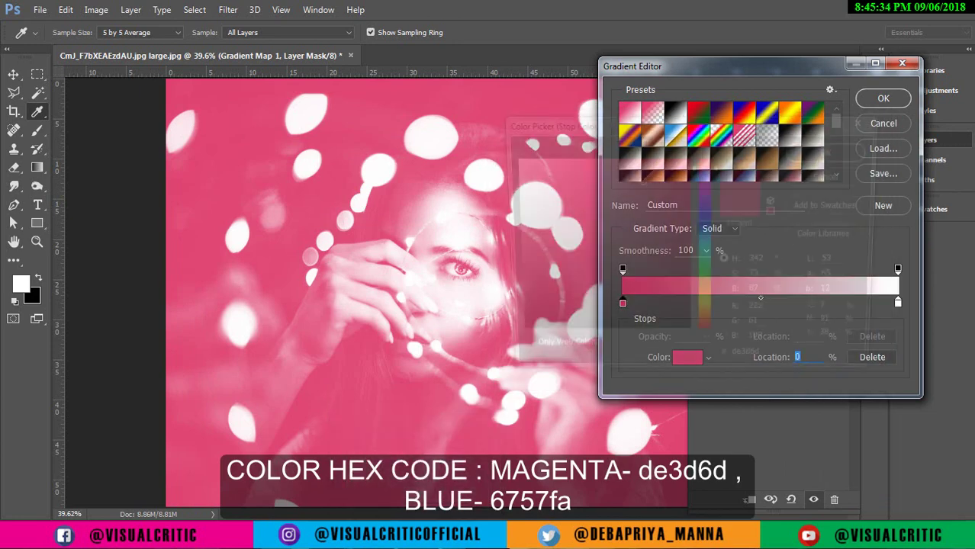
pyautogui.hotkey('alt', 'Tab')
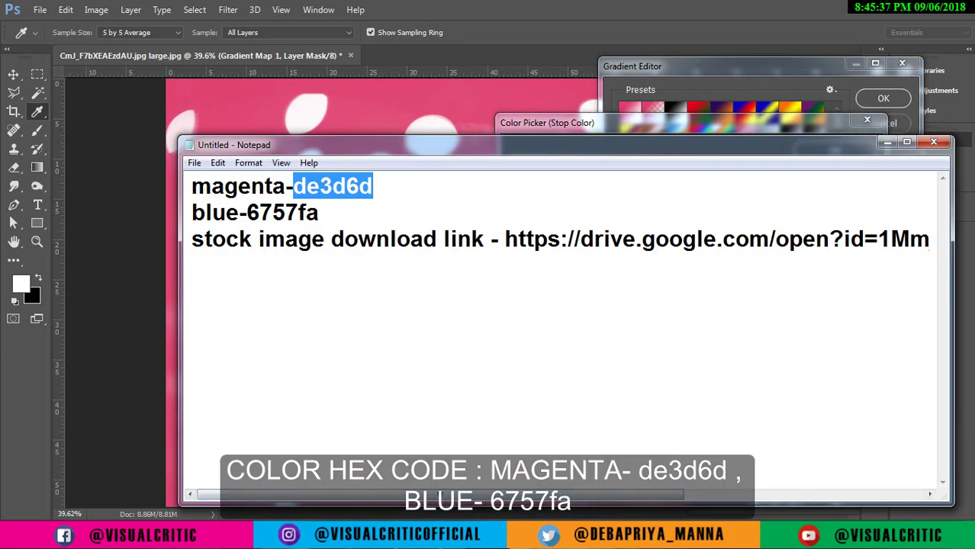
pyautogui.moveTo(319, 213); pyautogui.dragTo(246, 213)
pyautogui.hotkey('ctrl', 'c')
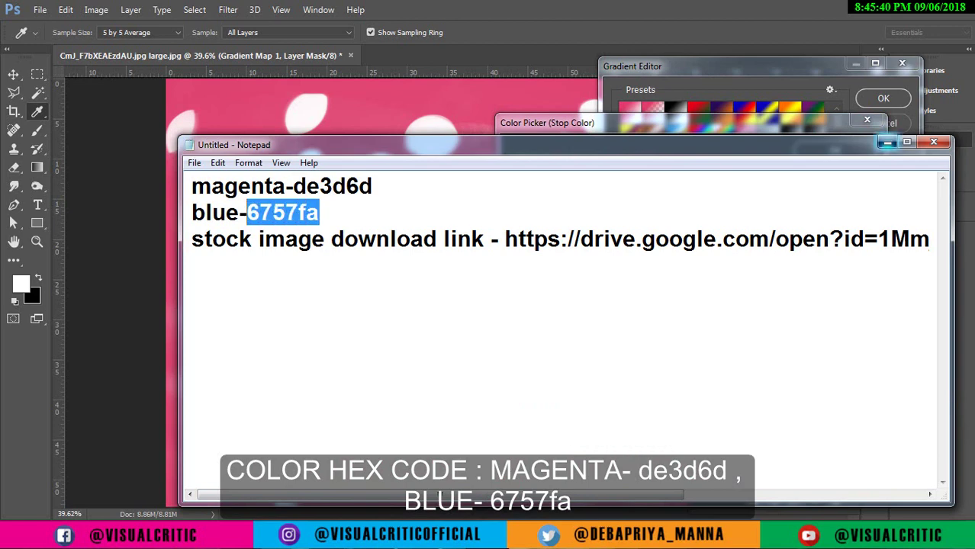
pyautogui.click(888, 142)
pyautogui.hotkey('ctrl', 'v')
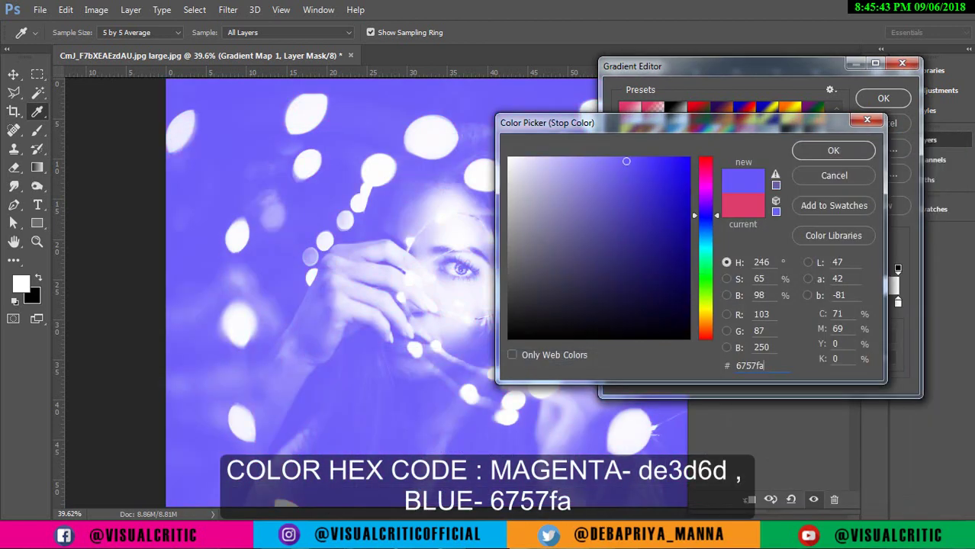
pyautogui.press('Return')
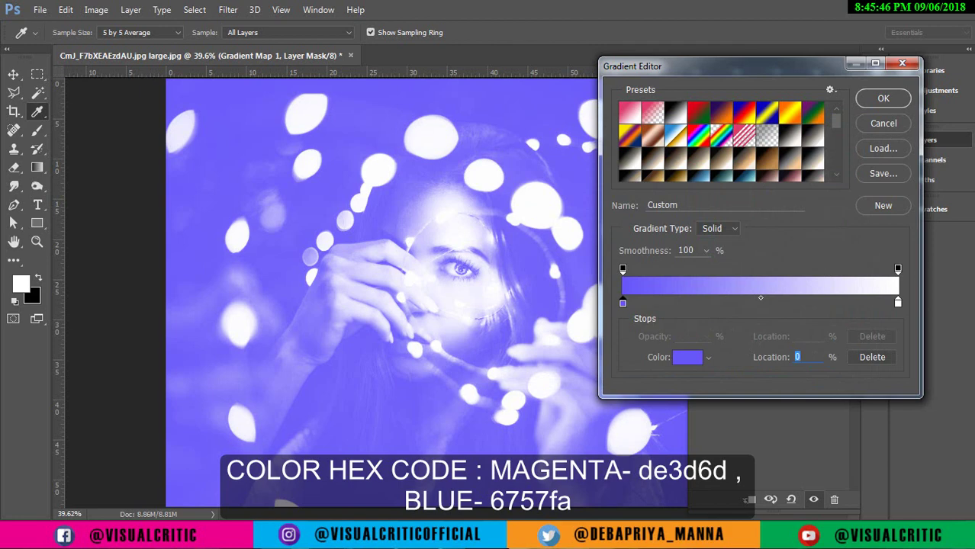
# Set the gradient's right stop colour to magenta de3d6d.
pyautogui.click(898, 303)
pyautogui.doubleClick(898, 303)
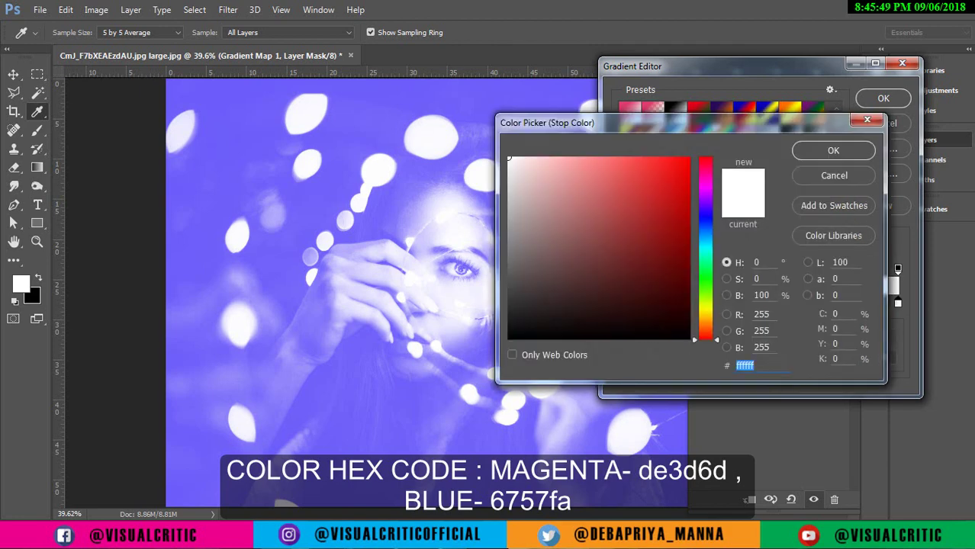
pyautogui.hotkey('alt', 'Tab')
pyautogui.moveTo(373, 186); pyautogui.dragTo(293, 187)
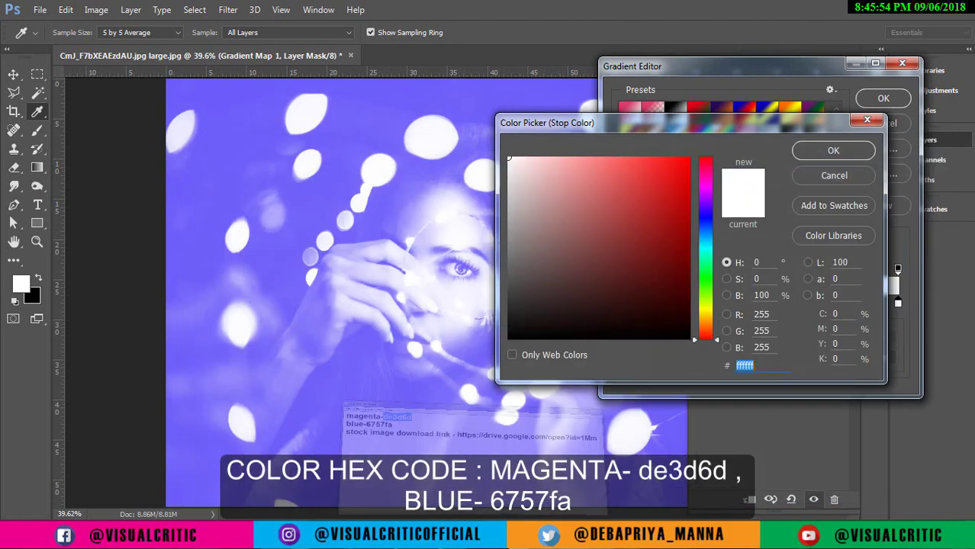
pyautogui.click(887, 142)
pyautogui.hotkey('ctrl', 'v')
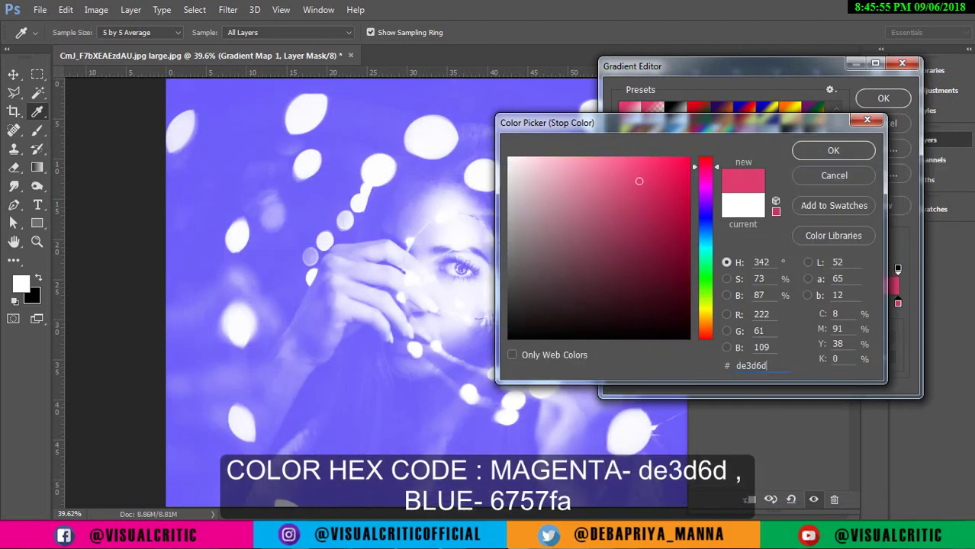
pyautogui.press('Return')
pyautogui.press('Return')
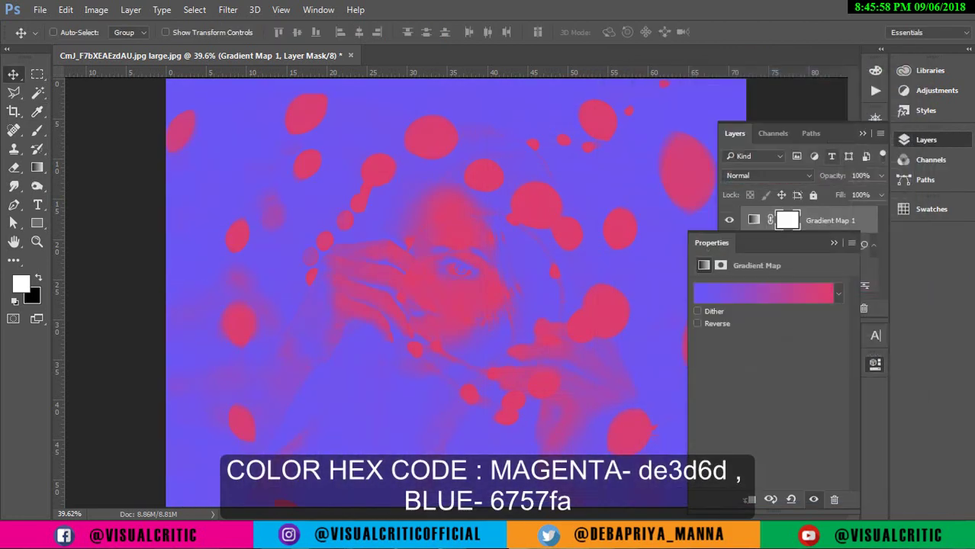
pyautogui.click(767, 176)
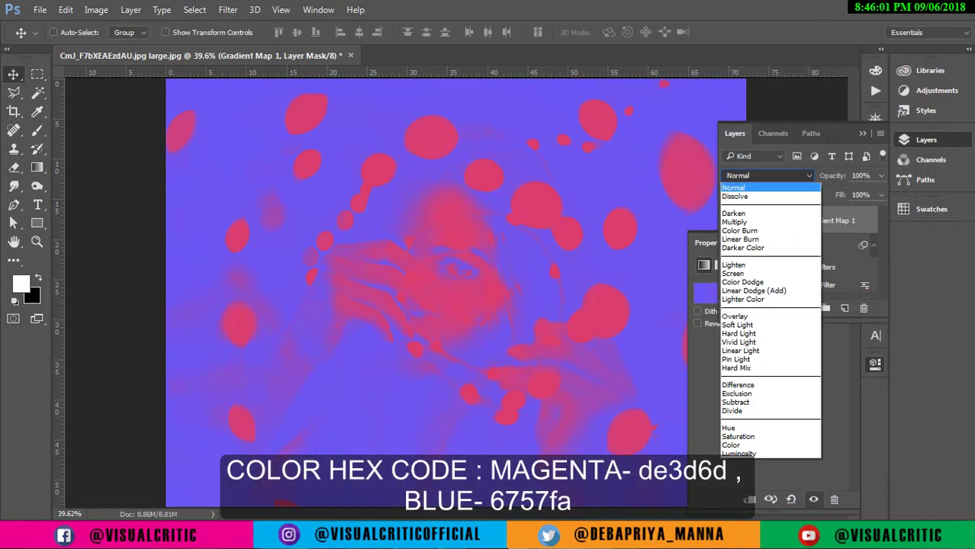
# Blend the Gradient Map in Overlay at 20% opacity, toggling it to compare.
pyautogui.click(733, 273)
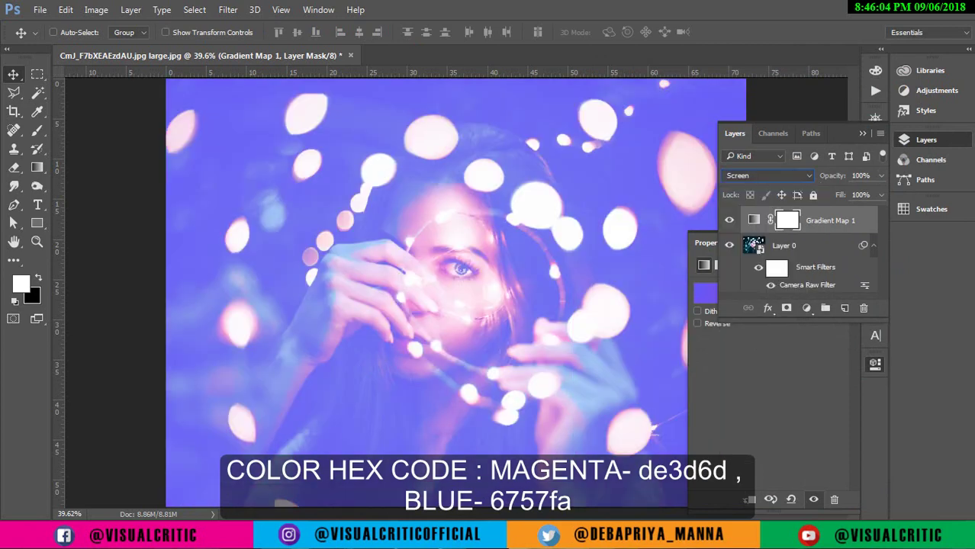
pyautogui.press('Down')
pyautogui.press('Down')
pyautogui.press('Down')
pyautogui.press('Down')
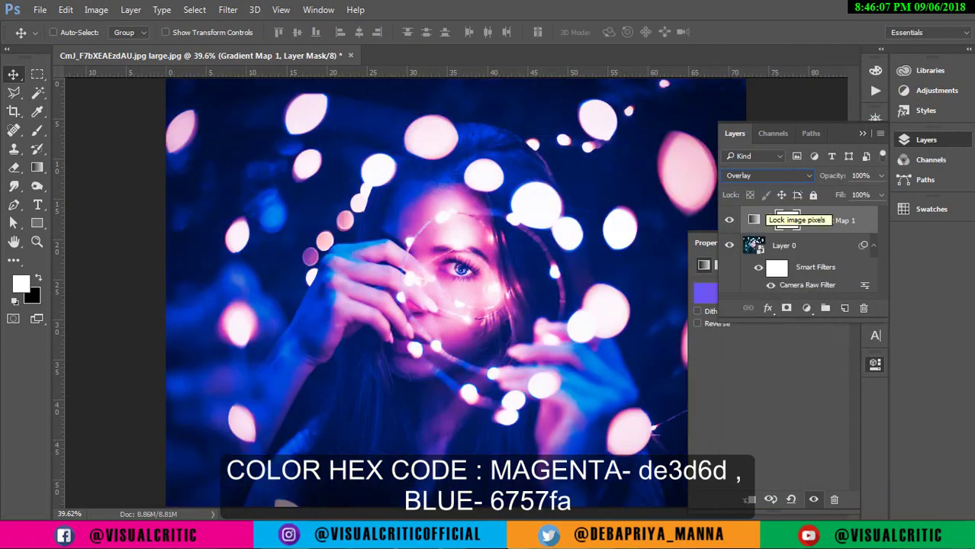
pyautogui.click(881, 176)
pyautogui.moveTo(883, 193); pyautogui.dragTo(840, 193)
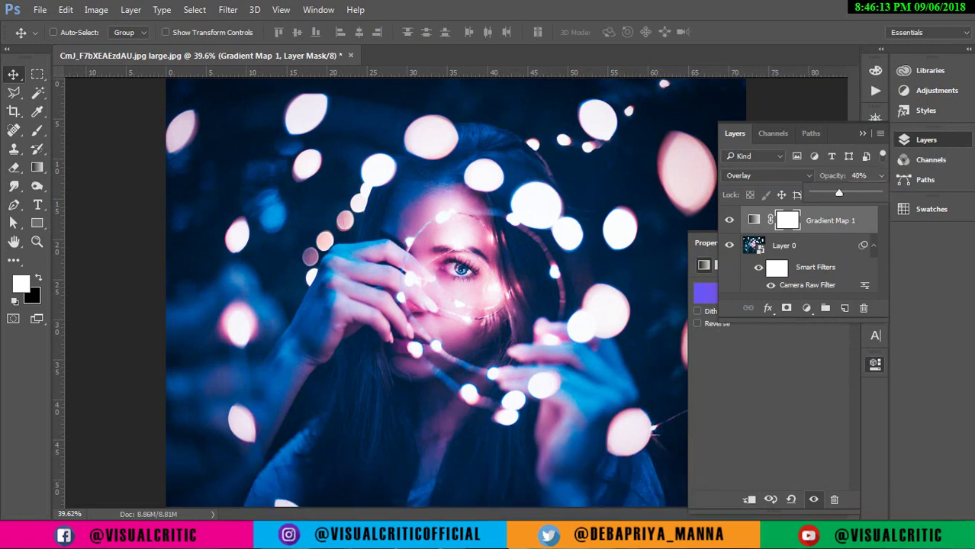
pyautogui.click(728, 219)
pyautogui.click(729, 219)
pyautogui.click(729, 220)
pyautogui.click(813, 499)
pyautogui.click(813, 499)
pyautogui.click(813, 499)
pyautogui.moveTo(838, 193); pyautogui.dragTo(832, 193)
pyautogui.write('2')
# Add a new empty Layer 1 above the Gradient Map.
pyautogui.click(926, 140)
pyautogui.click(926, 139)
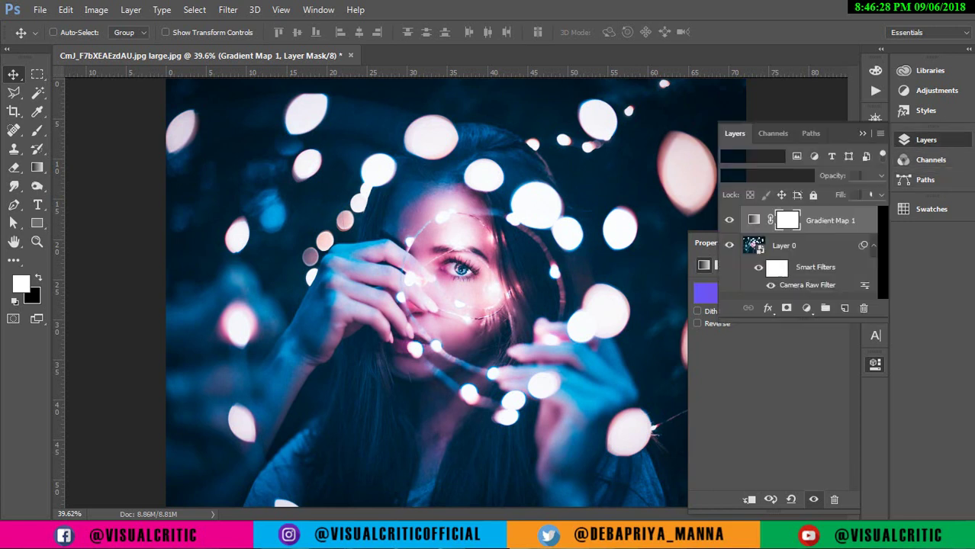
pyautogui.click(875, 364)
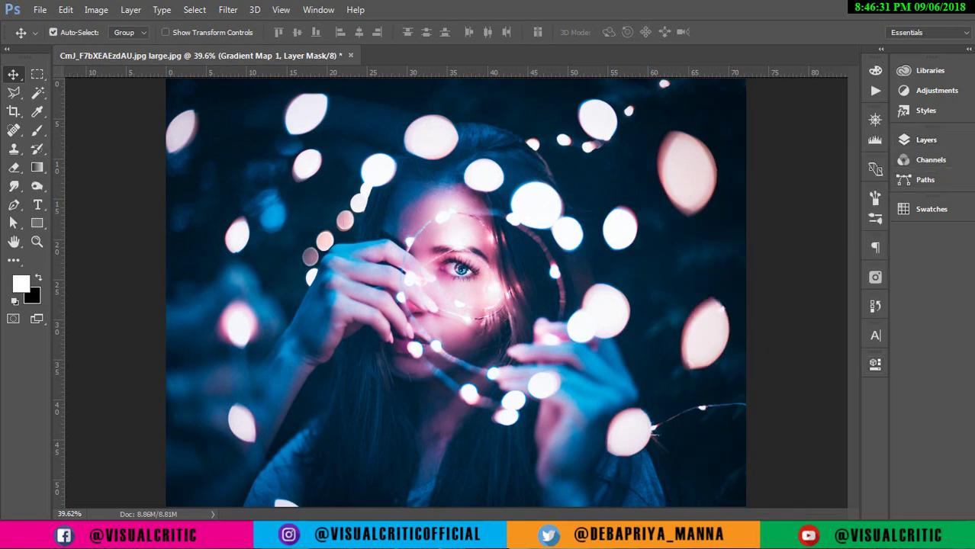
pyautogui.press('F7')
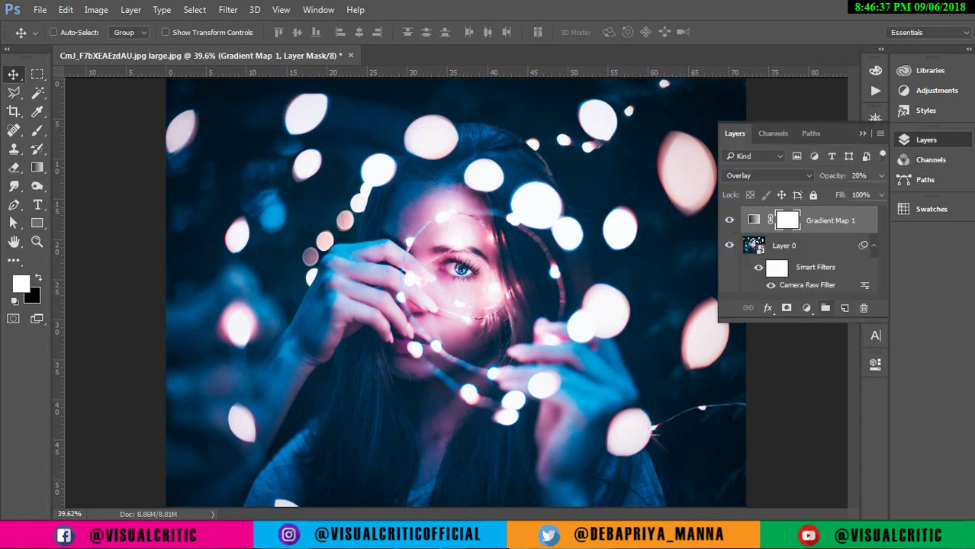
pyautogui.click(844, 307)
# Reset colours to black and white and fill Layer 1 with black.
pyautogui.press('d')
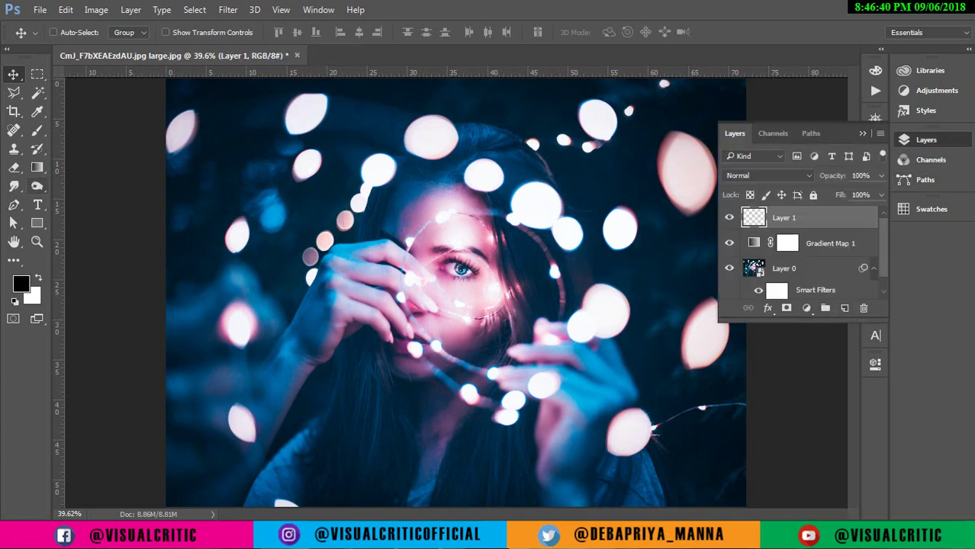
pyautogui.click(36, 167)
pyautogui.rightClick(36, 168)
pyautogui.click(84, 179)
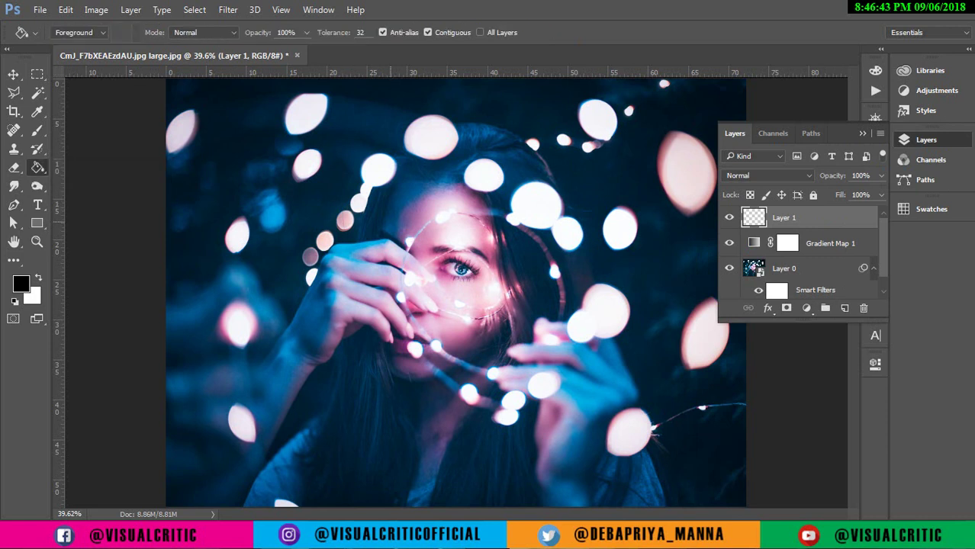
pyautogui.click(391, 220)
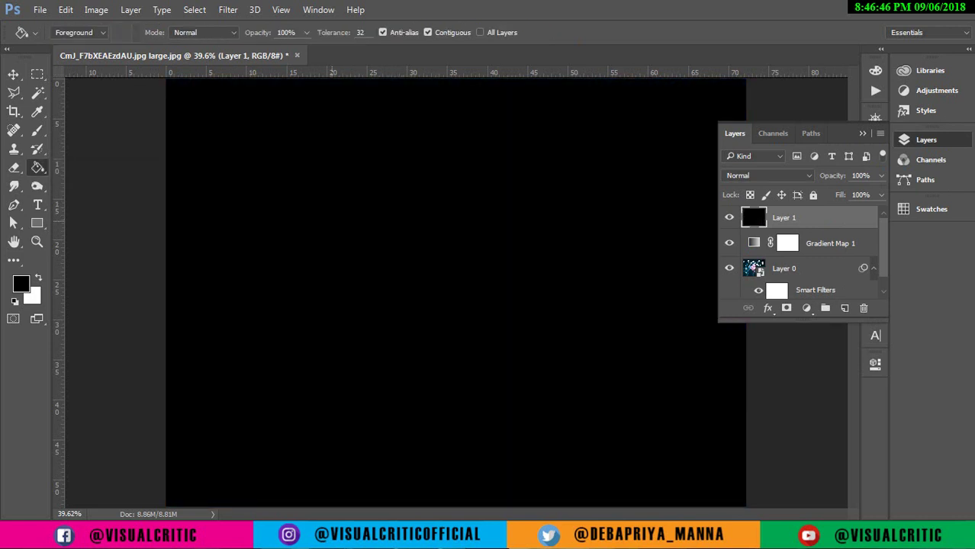
# Draw a circular elliptical selection over the centre of the image.
pyautogui.rightClick(37, 74)
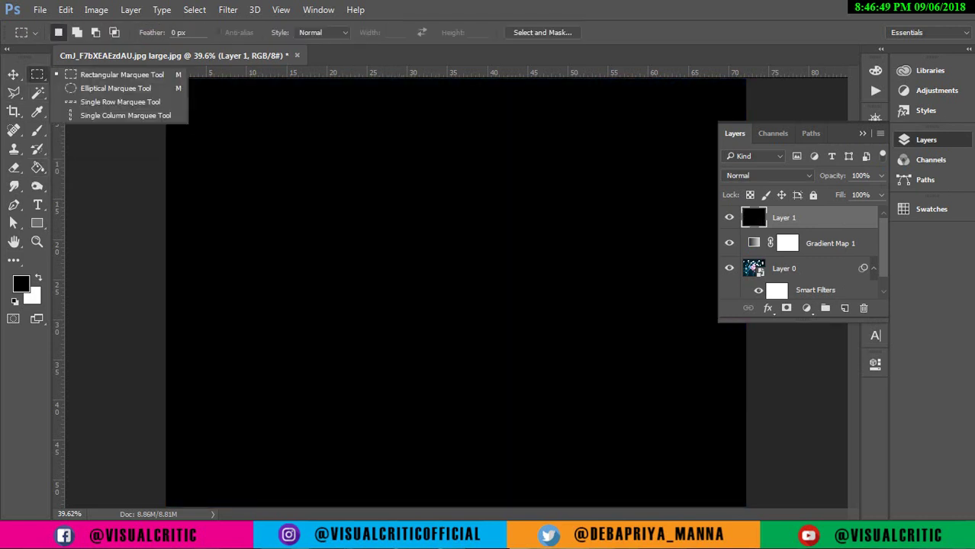
pyautogui.click(88, 96)
pyautogui.moveTo(489, 272); pyautogui.dragTo(519, 77)
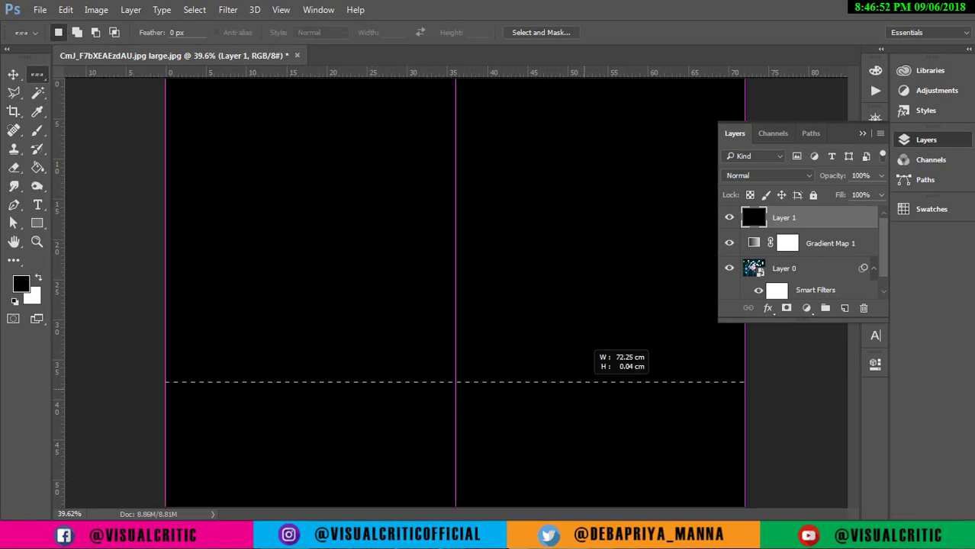
pyautogui.rightClick(37, 74)
pyautogui.click(87, 100)
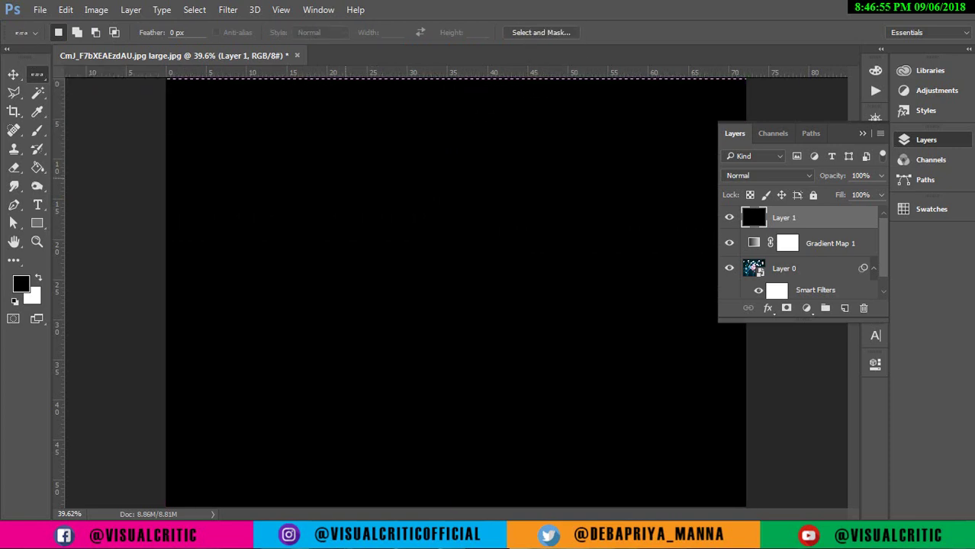
pyautogui.click(76, 32)
pyautogui.moveTo(370, 233); pyautogui.dragTo(401, 77)
pyautogui.rightClick(37, 74)
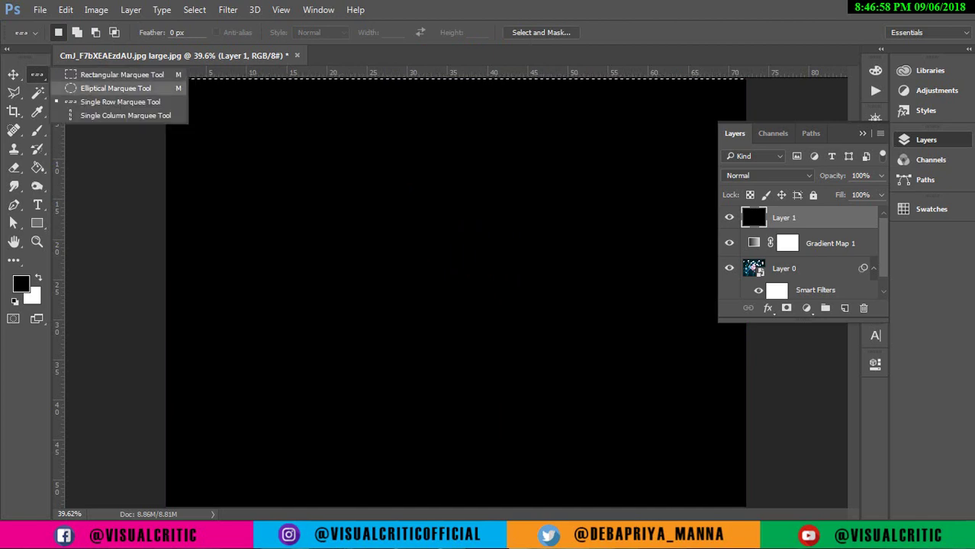
pyautogui.click(88, 90)
pyautogui.moveTo(309, 162); pyautogui.dragTo(632, 481)
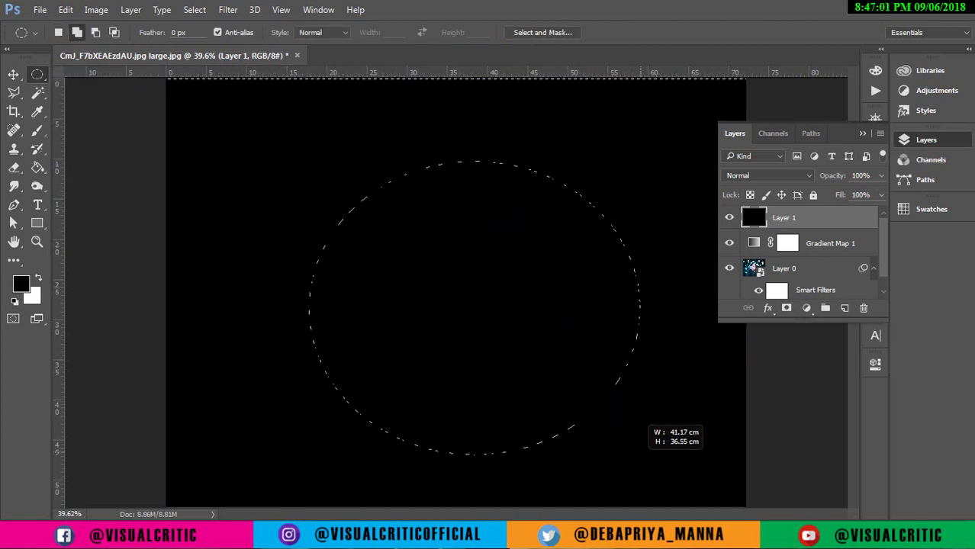
# Mask Layer 1 with the circle, invert the mask, and feather its edge.
pyautogui.click(787, 307)
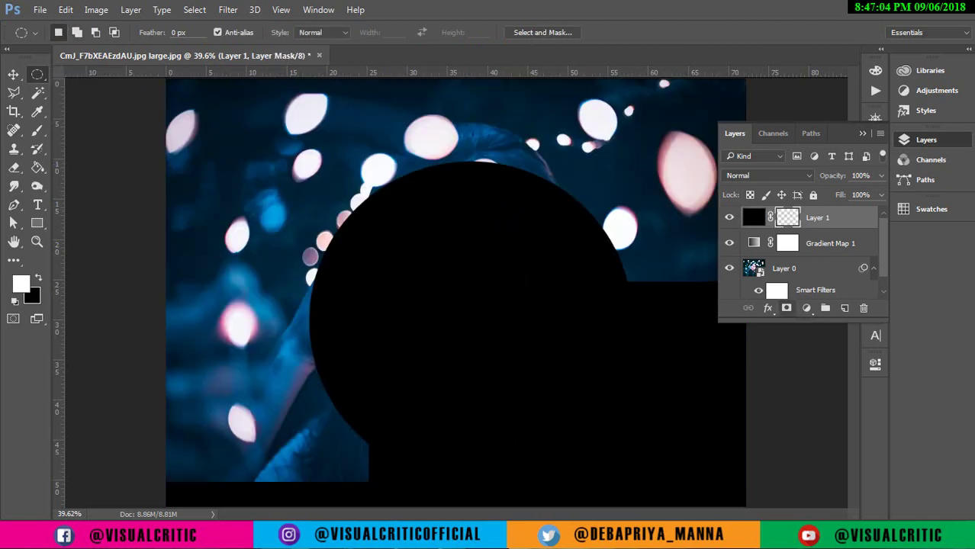
pyautogui.rightClick(789, 212)
pyautogui.press('Escape')
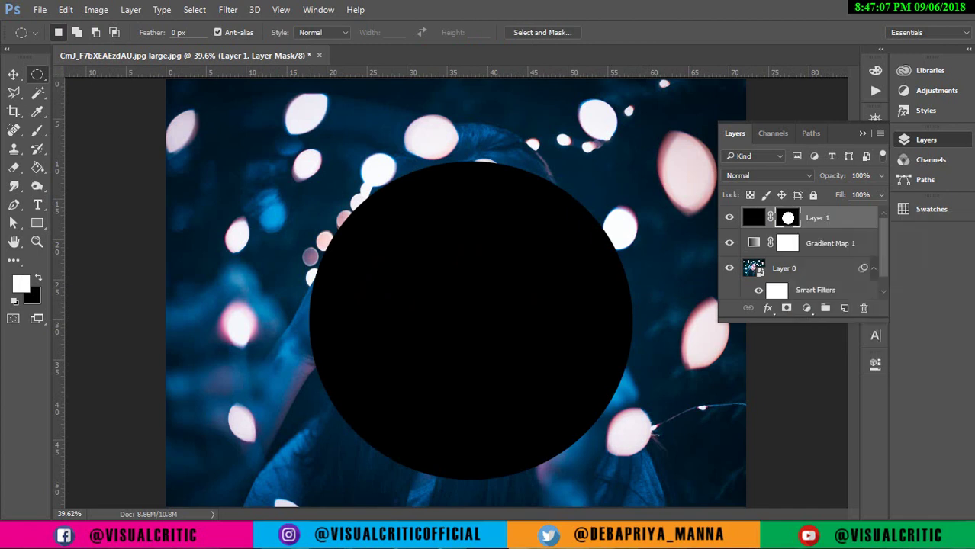
pyautogui.hotkey('ctrl', 'i')
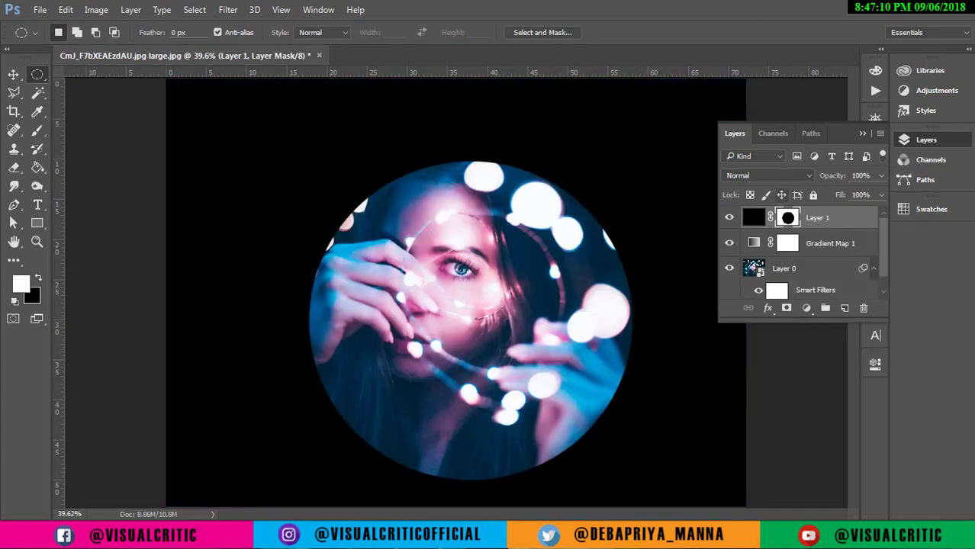
pyautogui.doubleClick(787, 217)
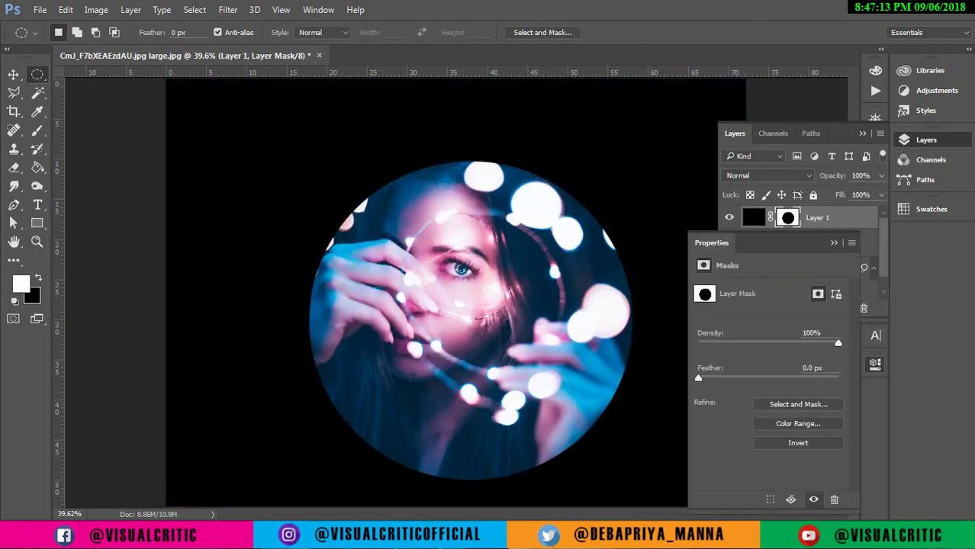
pyautogui.moveTo(698, 378); pyautogui.dragTo(825, 377)
pyautogui.click(926, 140)
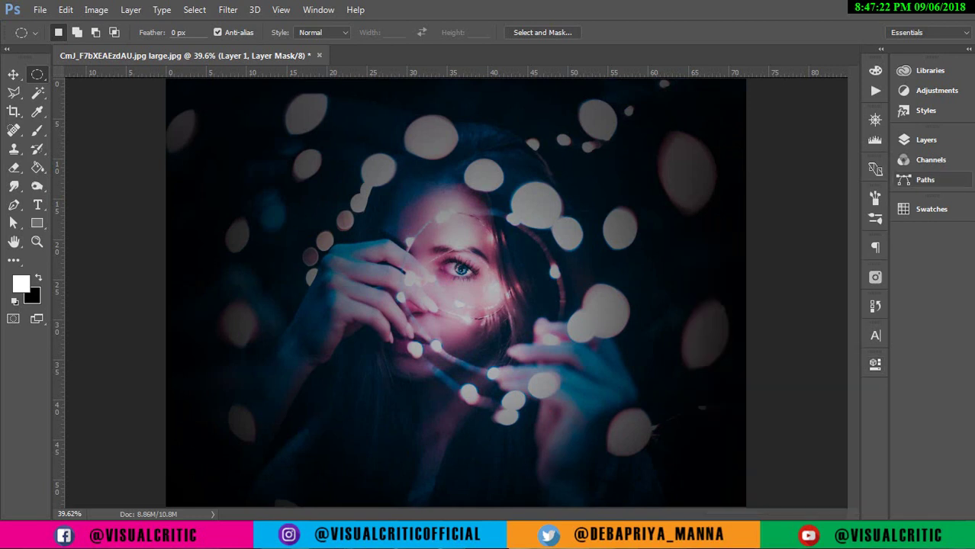
# Try several opacities and blend modes on Layer 1, settling on Soft Light.
pyautogui.click(926, 140)
pyautogui.click(882, 176)
pyautogui.moveTo(879, 192); pyautogui.dragTo(855, 192)
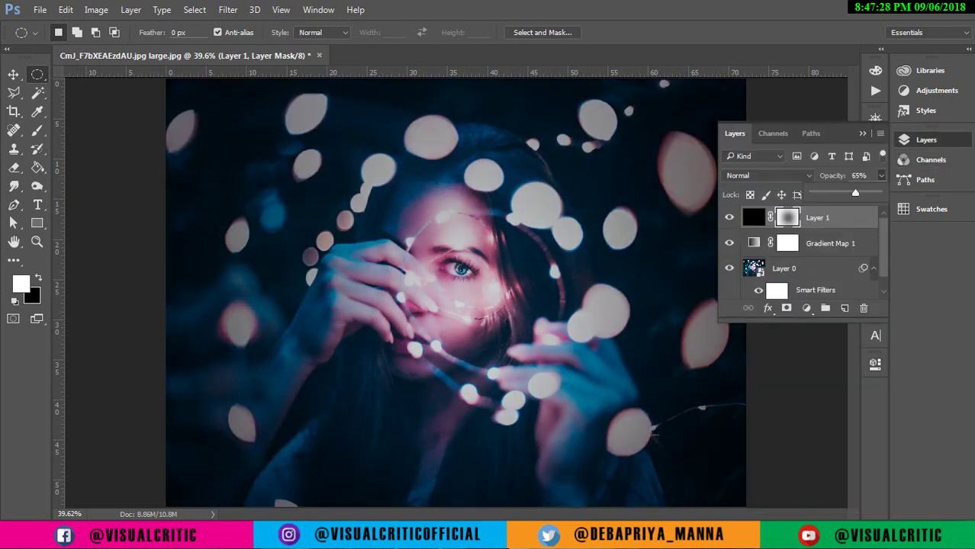
pyautogui.moveTo(855, 192); pyautogui.dragTo(847, 192)
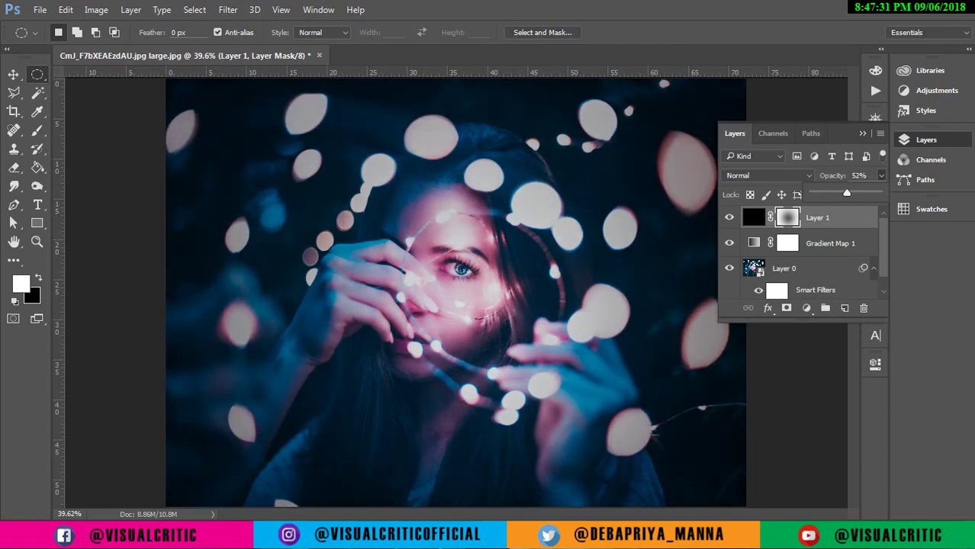
pyautogui.click(766, 176)
pyautogui.click(736, 308)
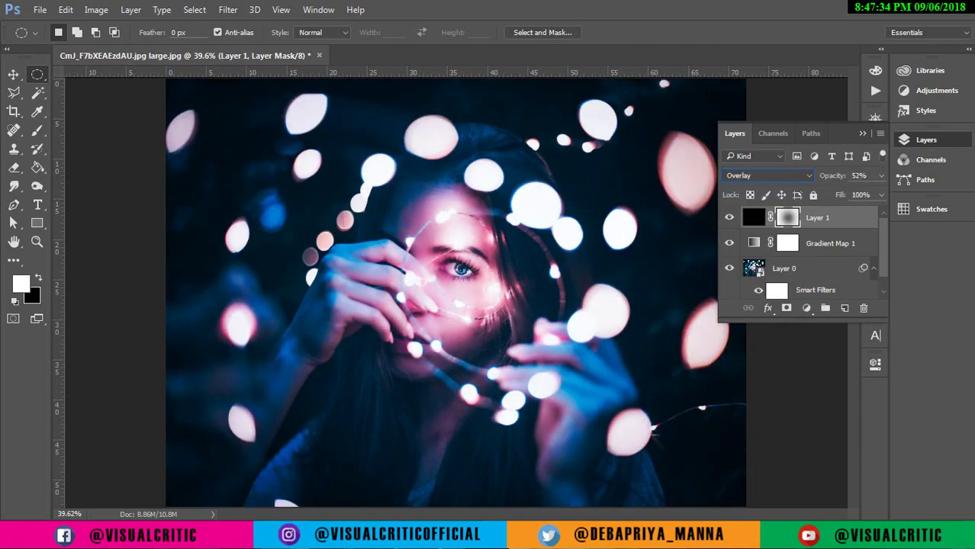
pyautogui.click(767, 176)
pyautogui.click(750, 197)
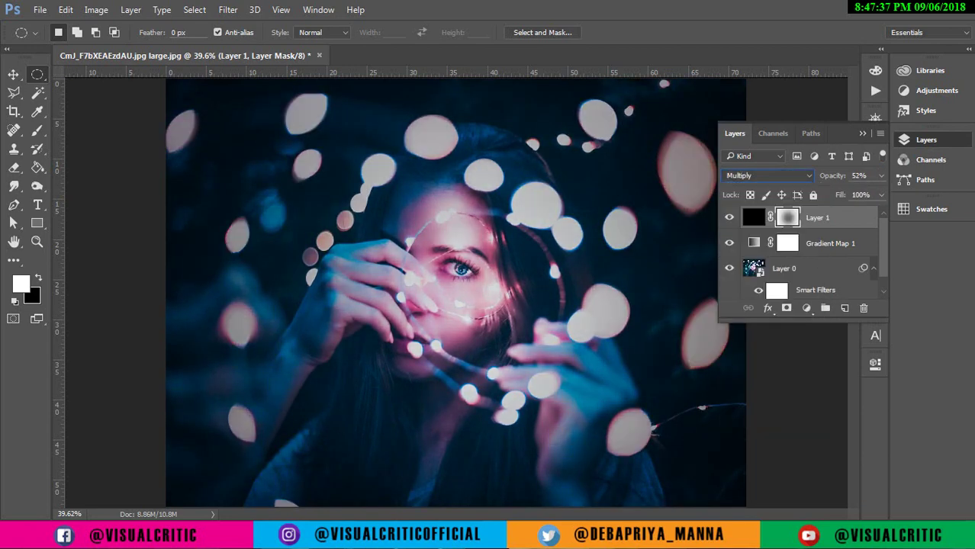
pyautogui.press('Down')
pyautogui.press('Down')
pyautogui.press('Down')
pyautogui.press('Down')
pyautogui.press('Down')
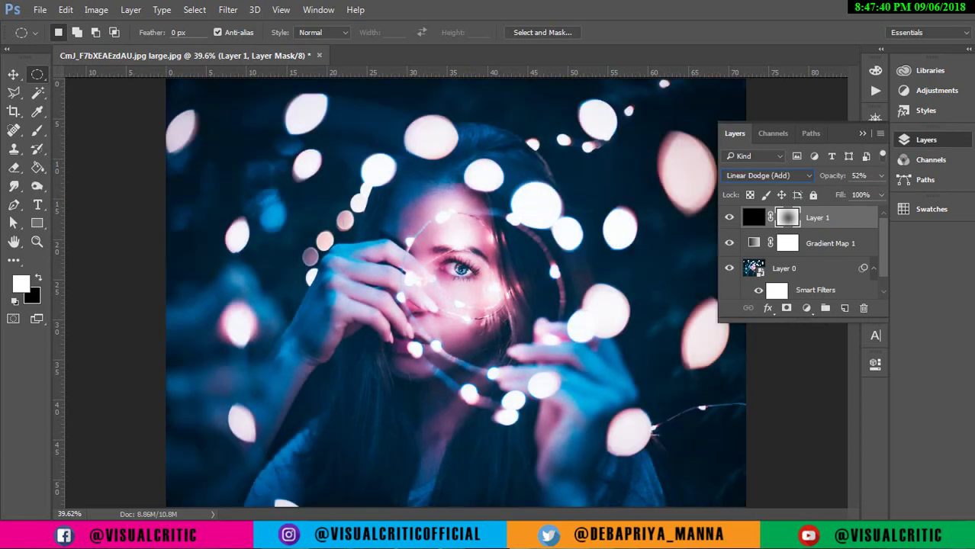
pyautogui.press('Down')
pyautogui.press('Down')
pyautogui.press('Down')
pyautogui.press('Up')
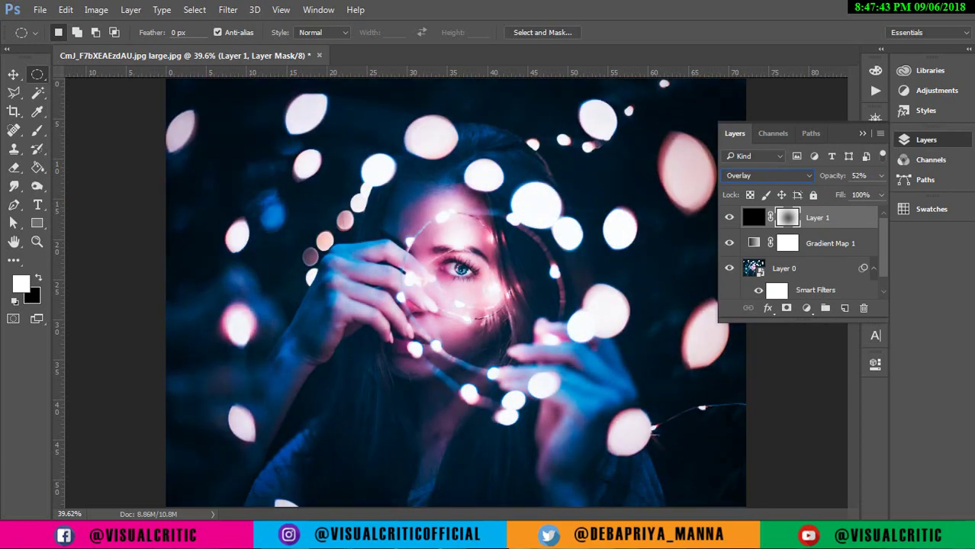
pyautogui.press('Down')
# Lower Layer 1's opacity to about 30%.
pyautogui.click(881, 176)
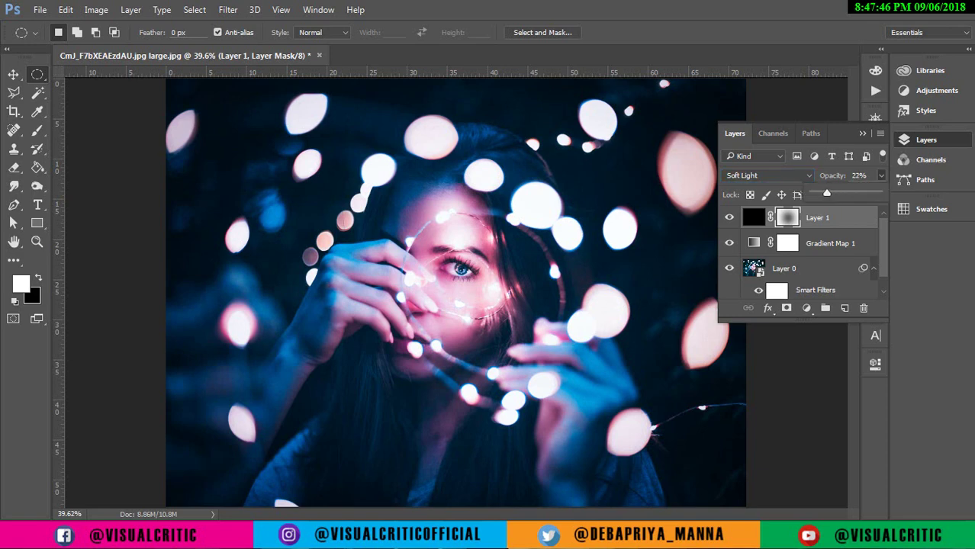
pyautogui.moveTo(847, 192); pyautogui.dragTo(832, 193)
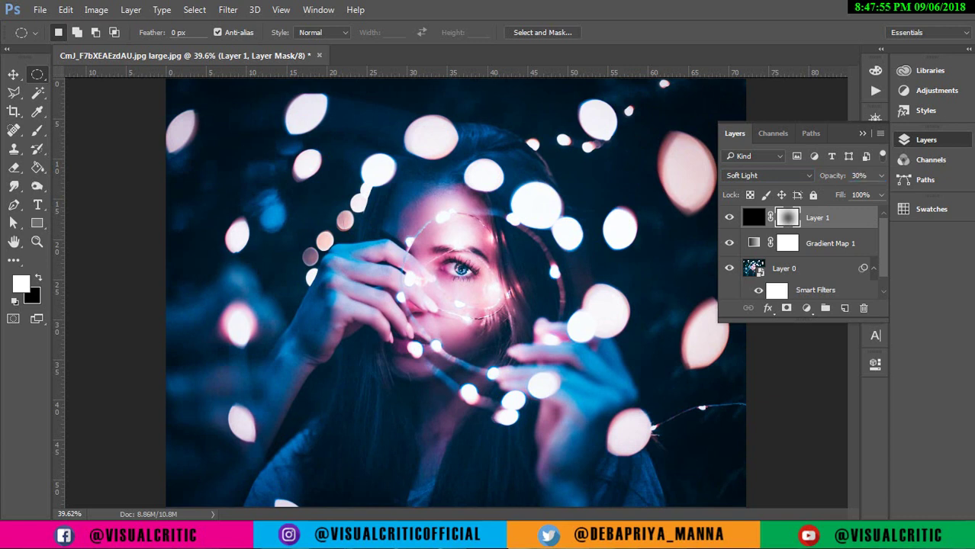
pyautogui.click(926, 139)
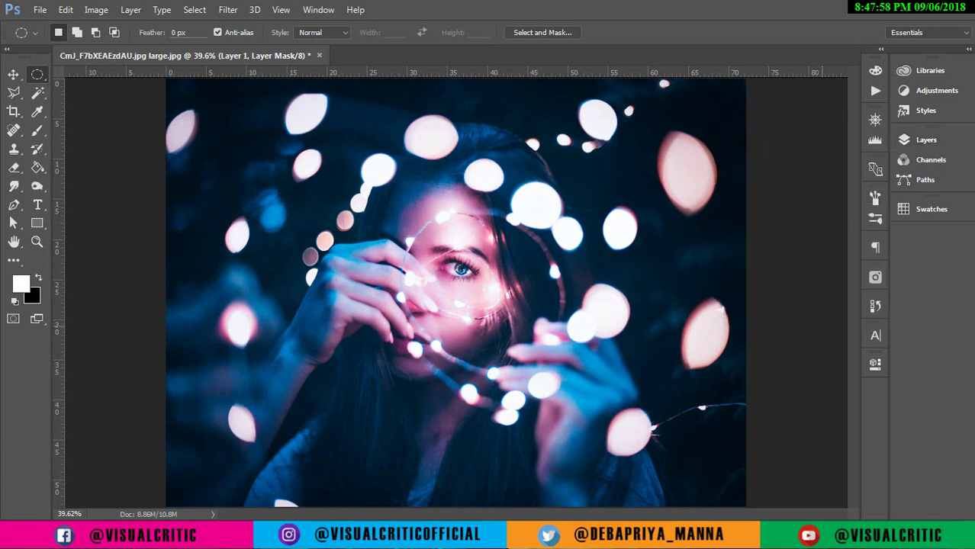
pyautogui.hotkey('ctrl', '-')
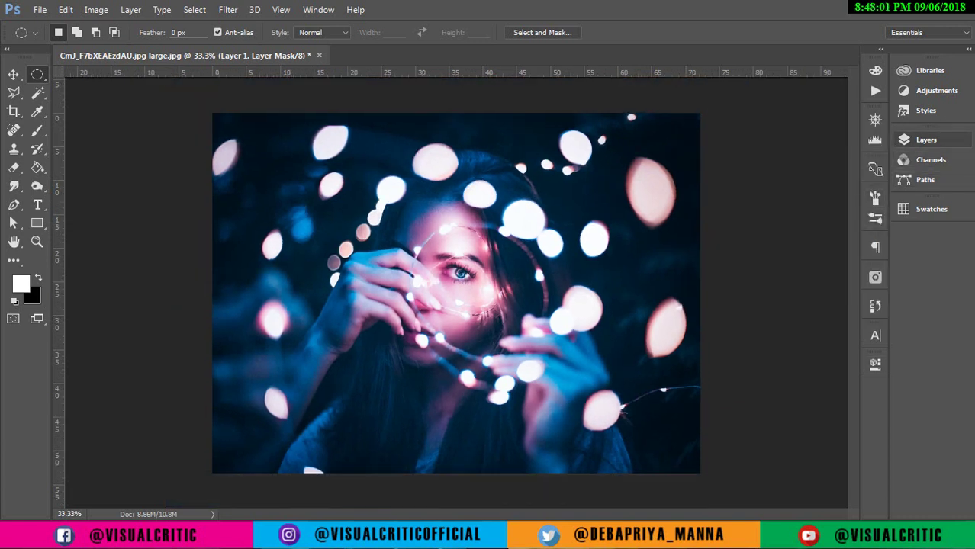
pyautogui.click(926, 139)
pyautogui.scroll(-2, 801, 252)
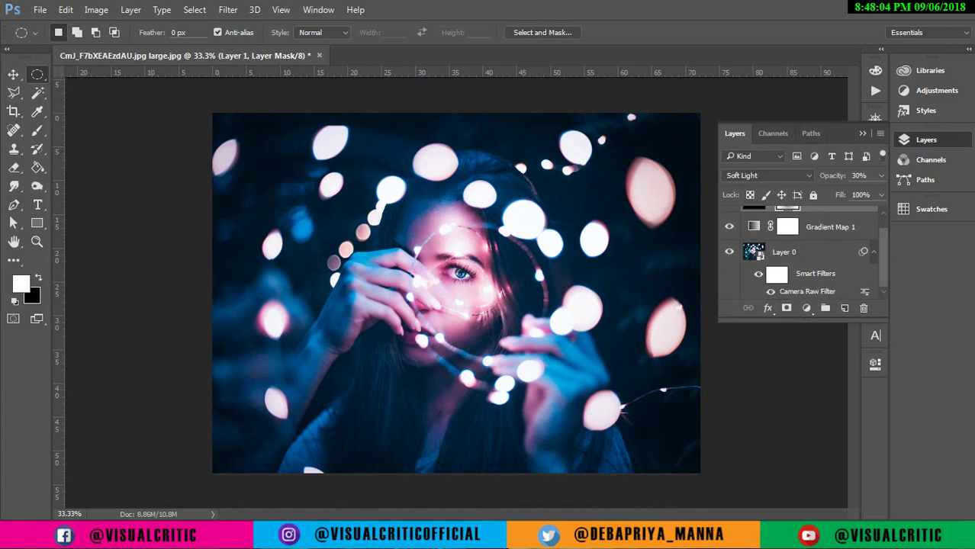
pyautogui.scroll(2, 801, 252)
pyautogui.scroll(-1, 801, 252)
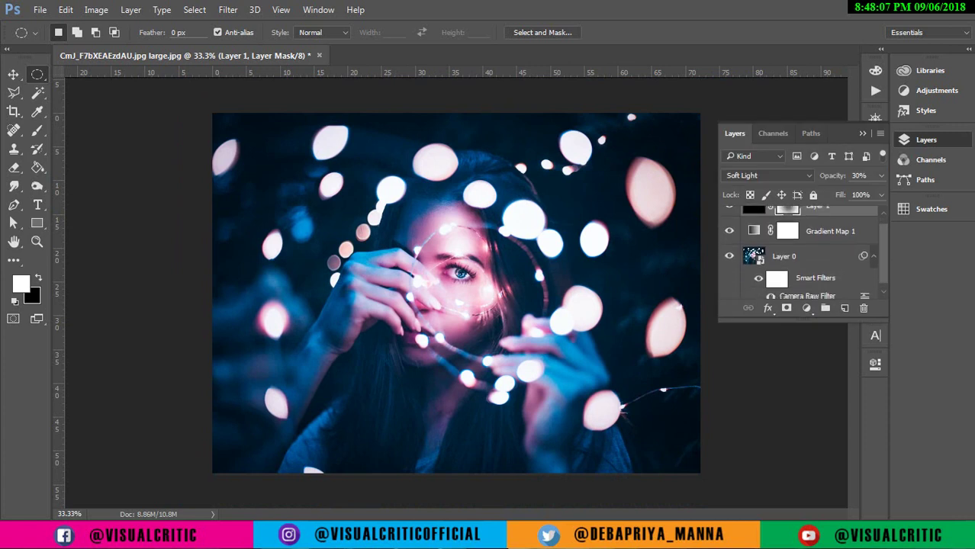
pyautogui.scroll(1, 801, 252)
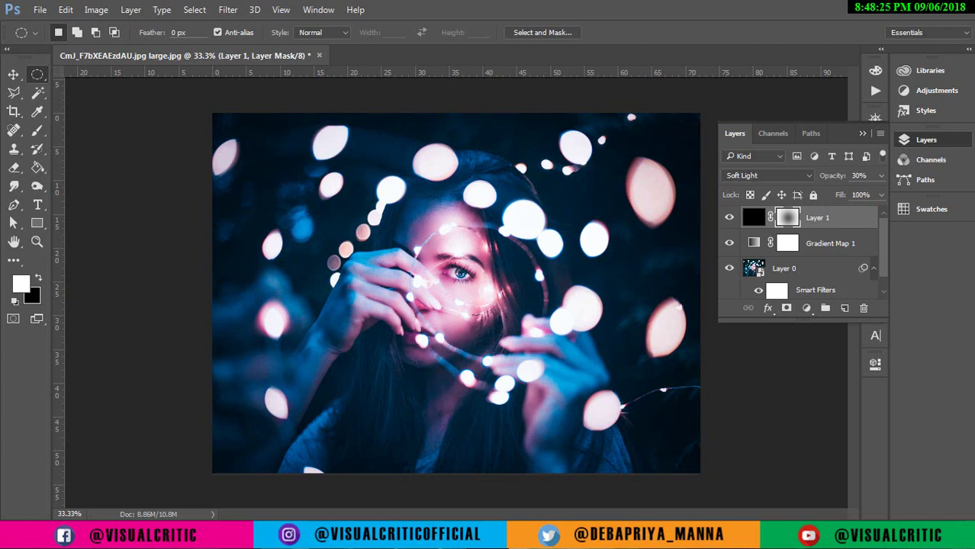
pyautogui.click(926, 139)
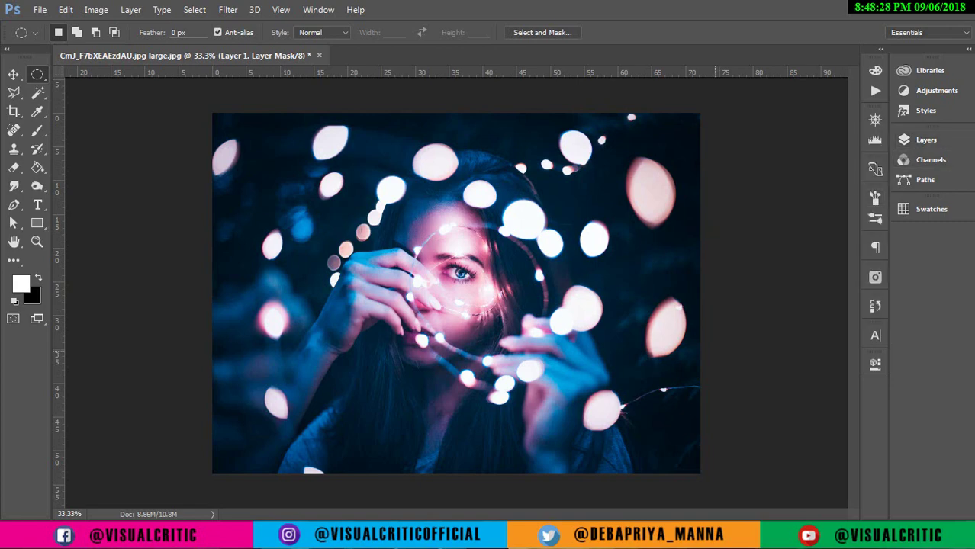